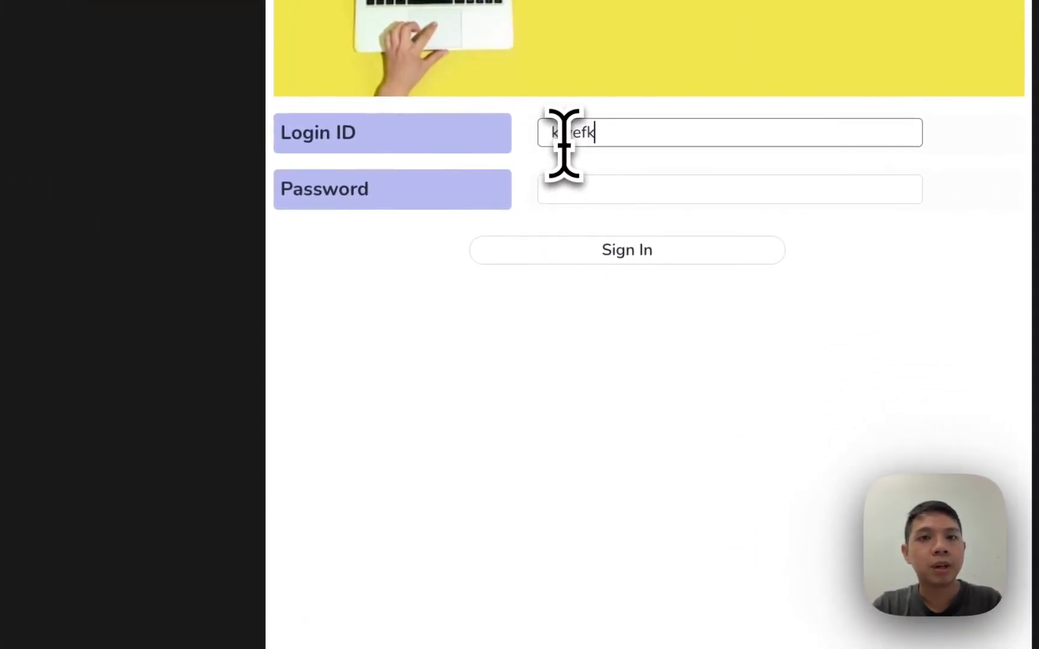
Try to sign in with the login ID kwefkwkf and a random password
click(560, 177)
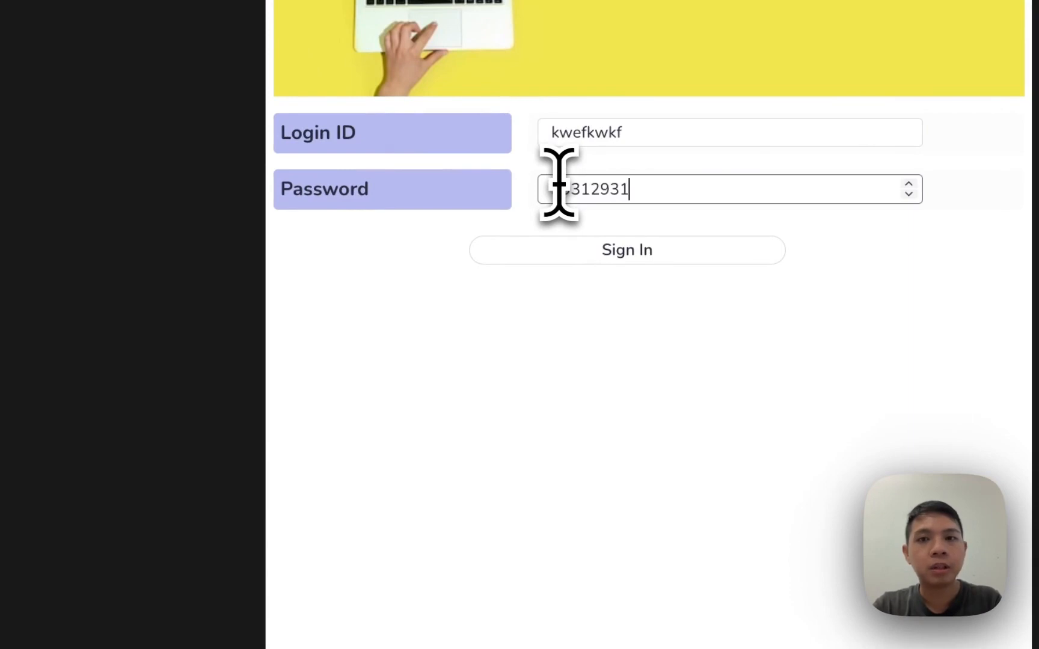
click(525, 249)
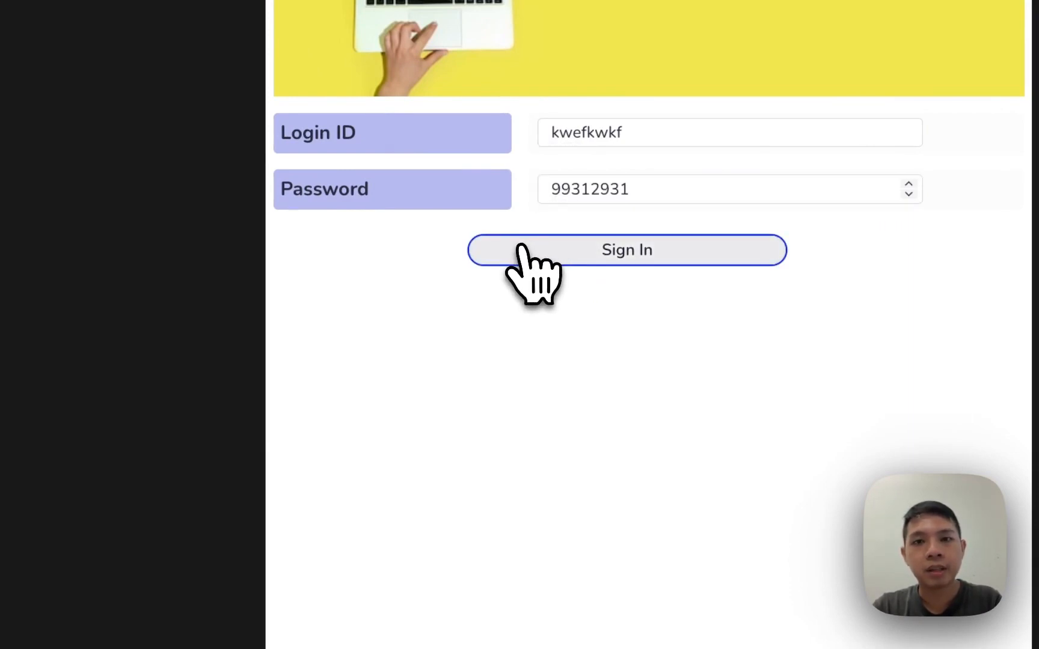
Sign in with the login ID GRID and its matching password, and view the content below the form
click(639, 128)
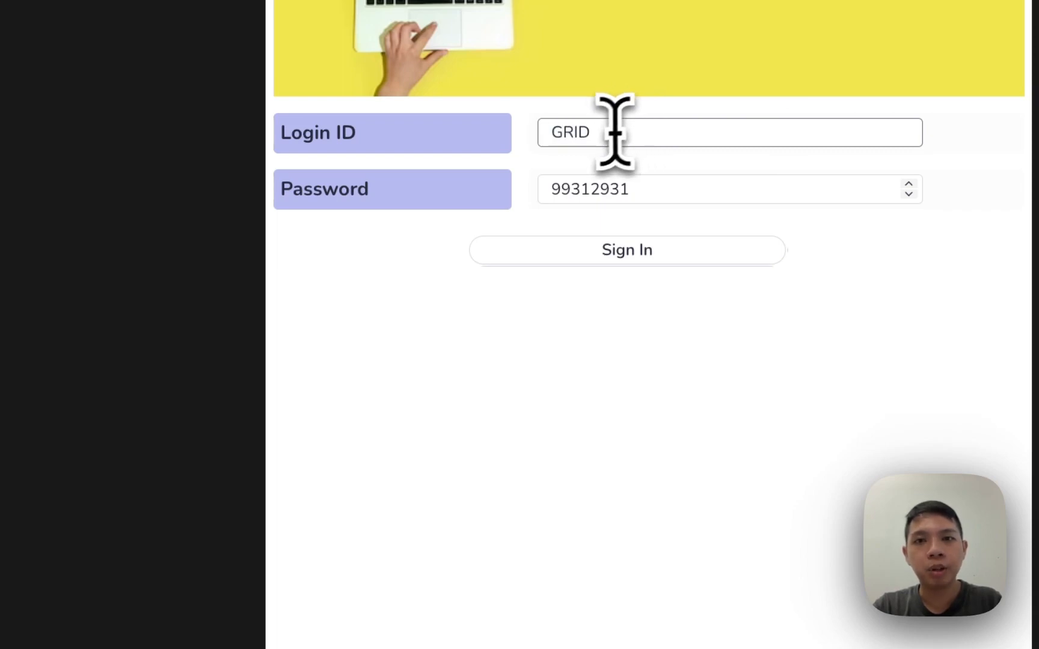
click(619, 201)
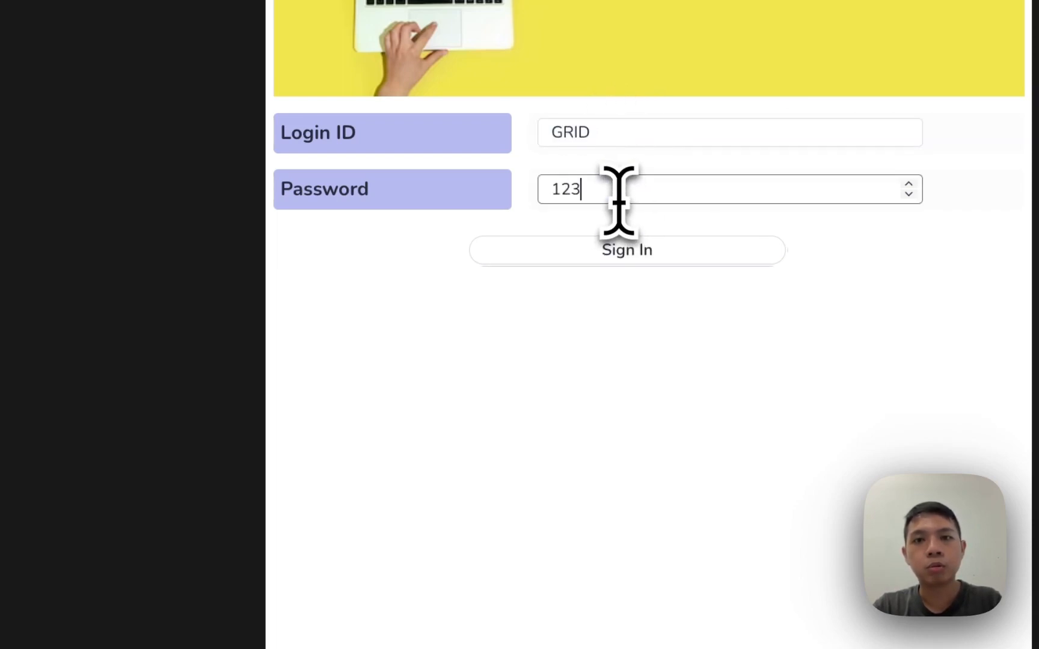
click(620, 250)
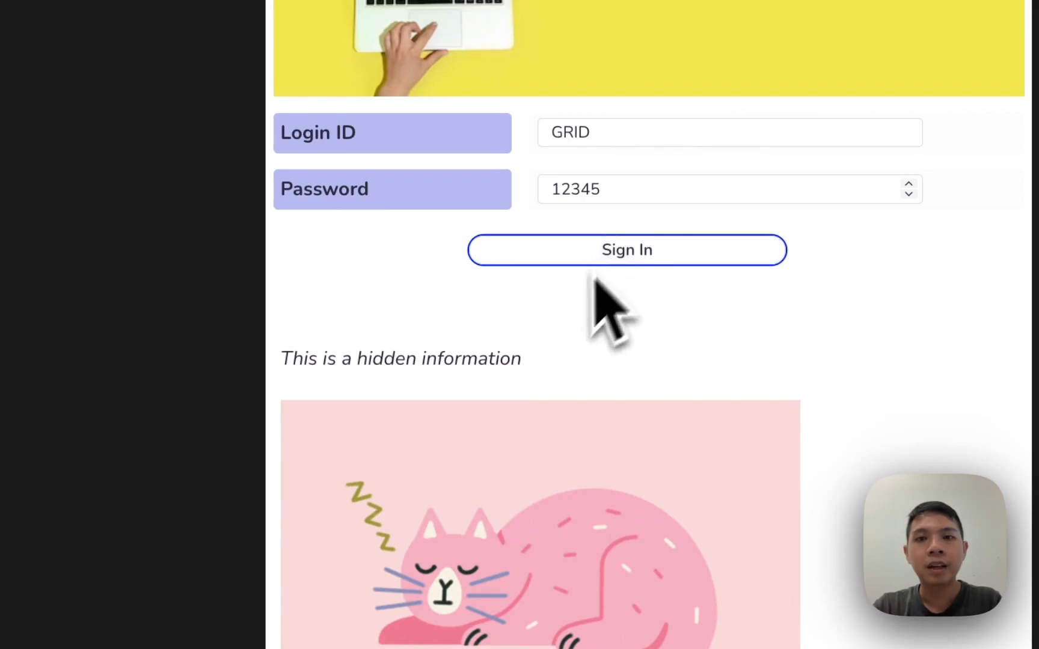
scroll(595, 280, down, 1)
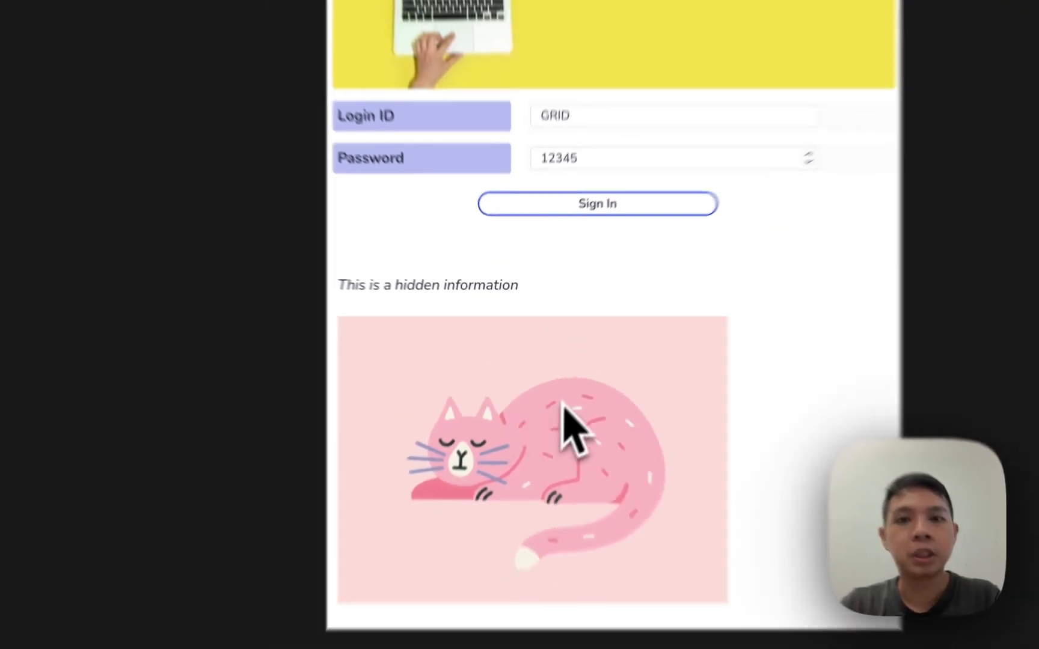
scroll(531, 414, down, 1)
scroll(531, 414, up, 1)
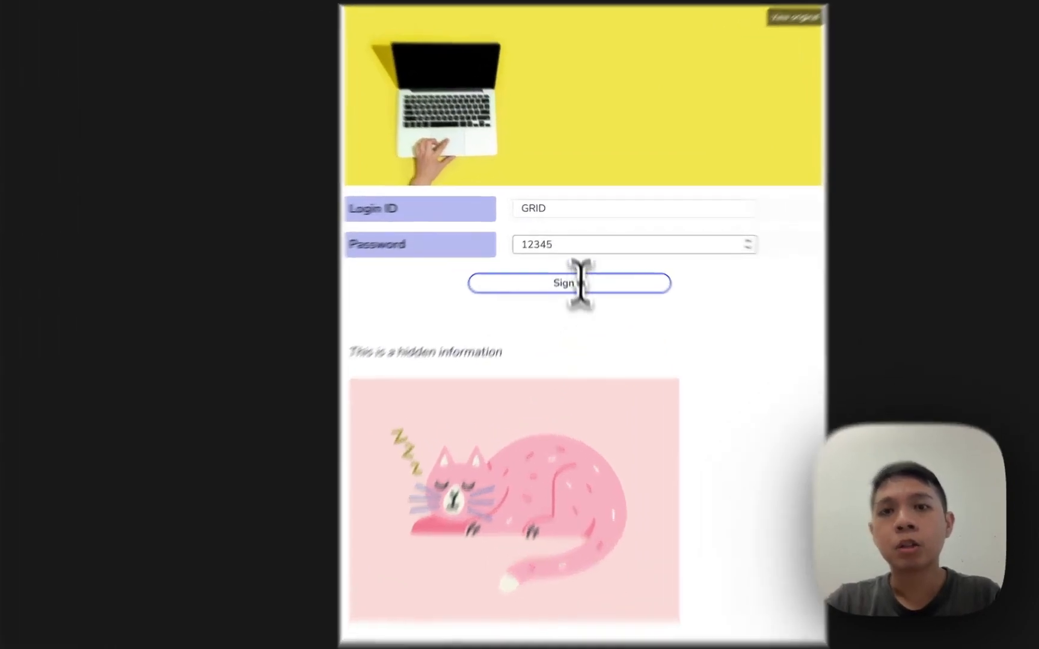
Replace the password with an incorrect one, keeping the login ID GRID, and sign in again
double_click(557, 229)
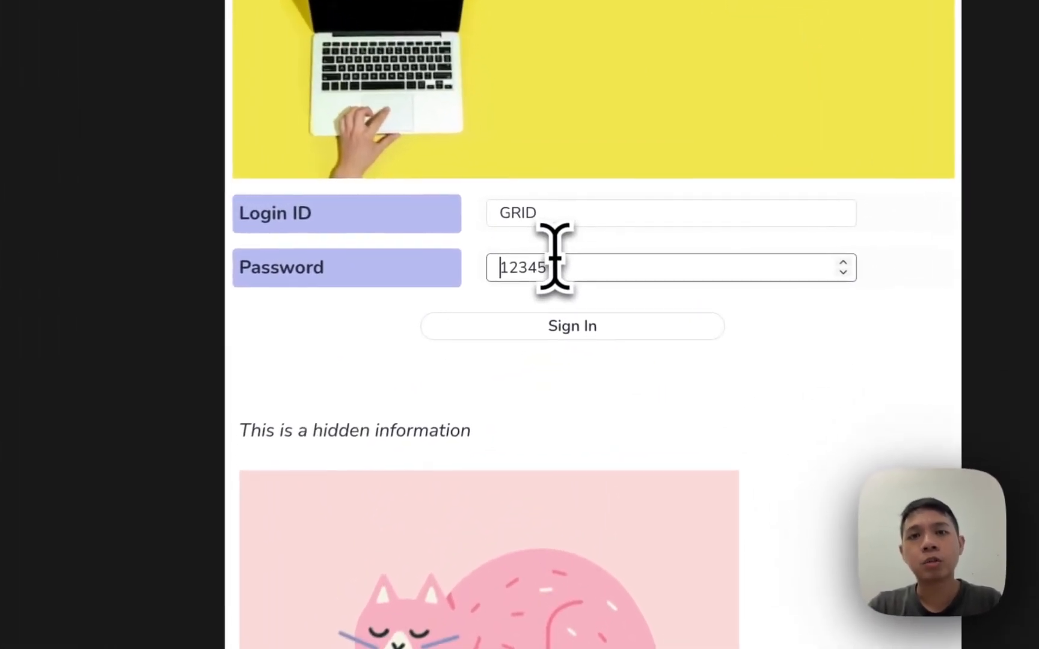
text(2323)
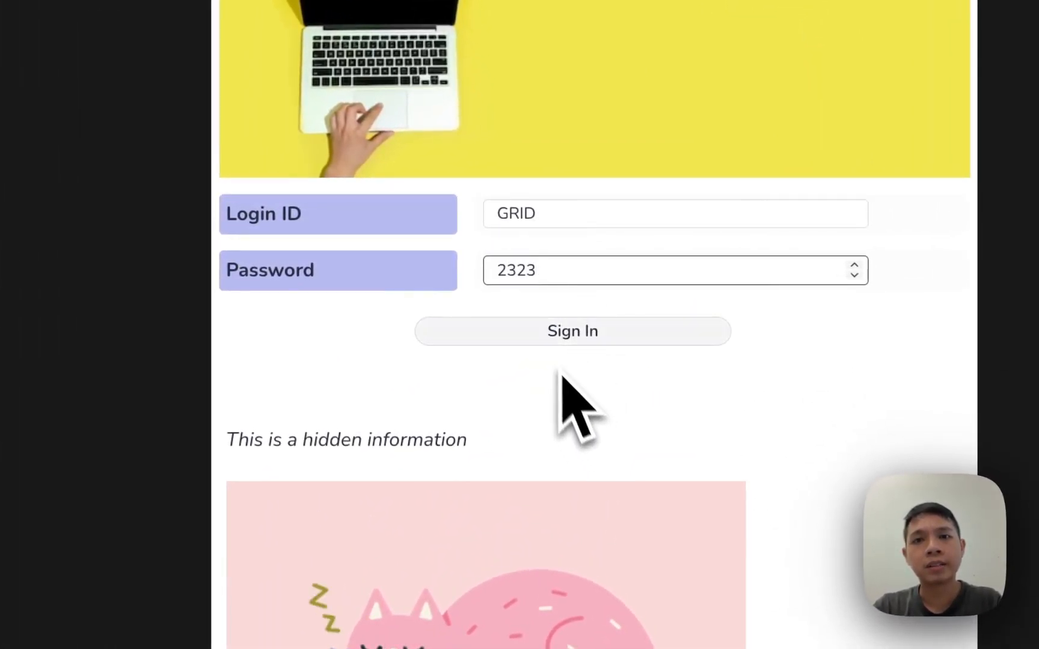
click(548, 345)
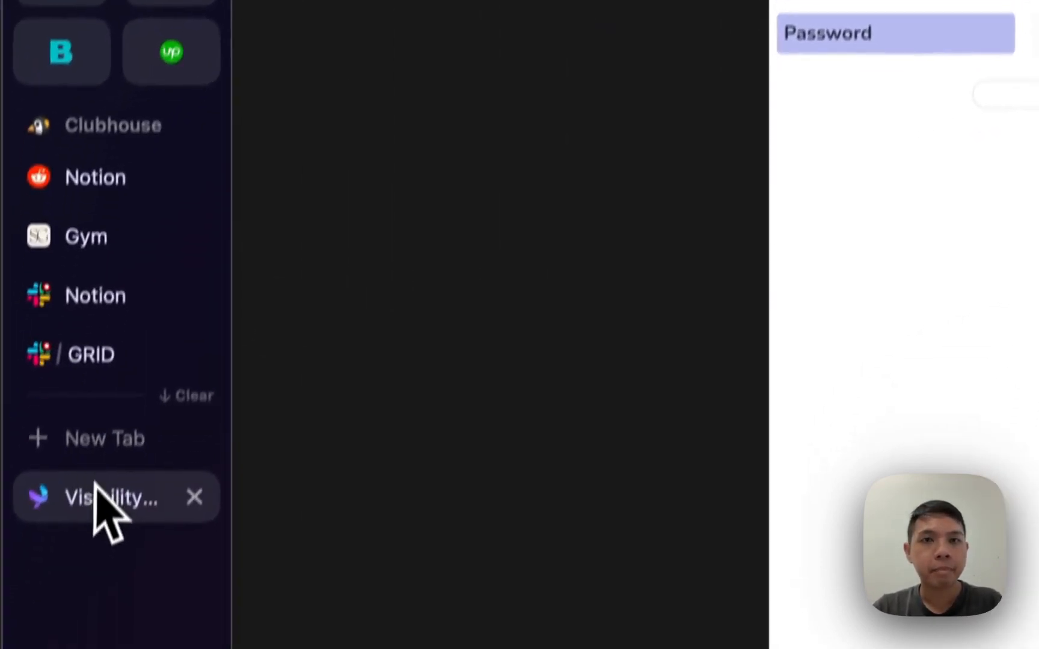
Switch to the Visibility document's editor and inspect the settings of the password input and the Sign In button
click(96, 487)
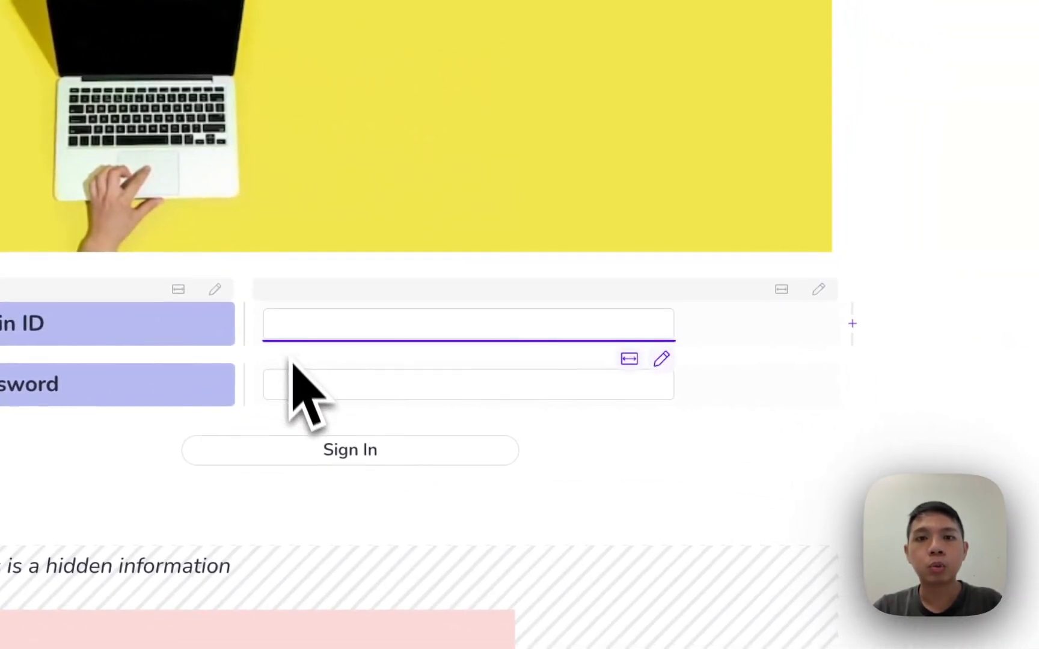
mouse_move(296, 392)
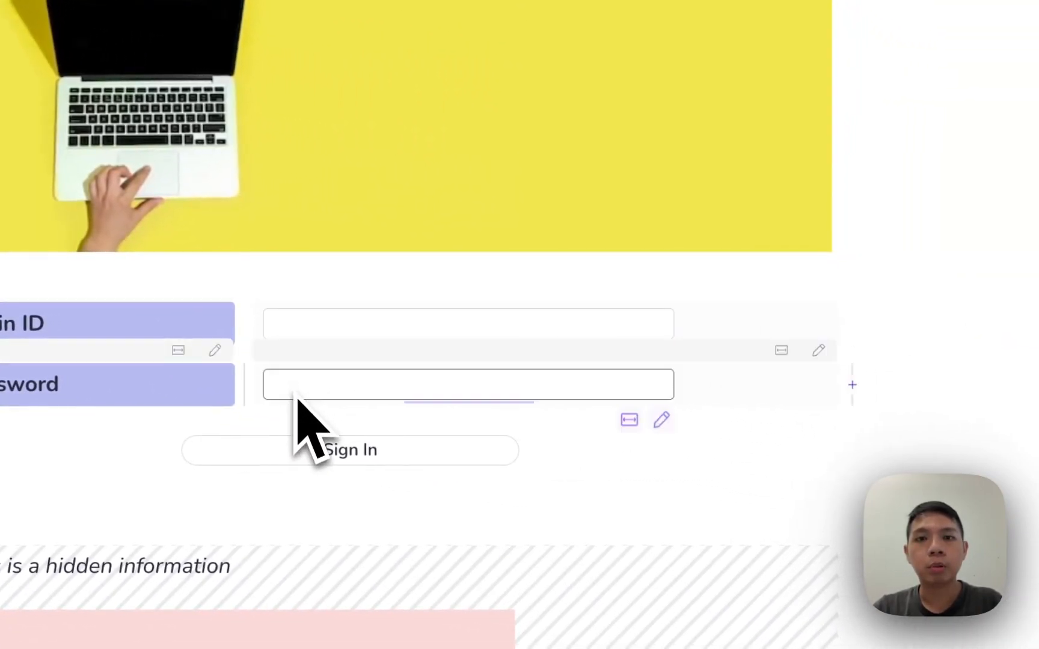
click(663, 418)
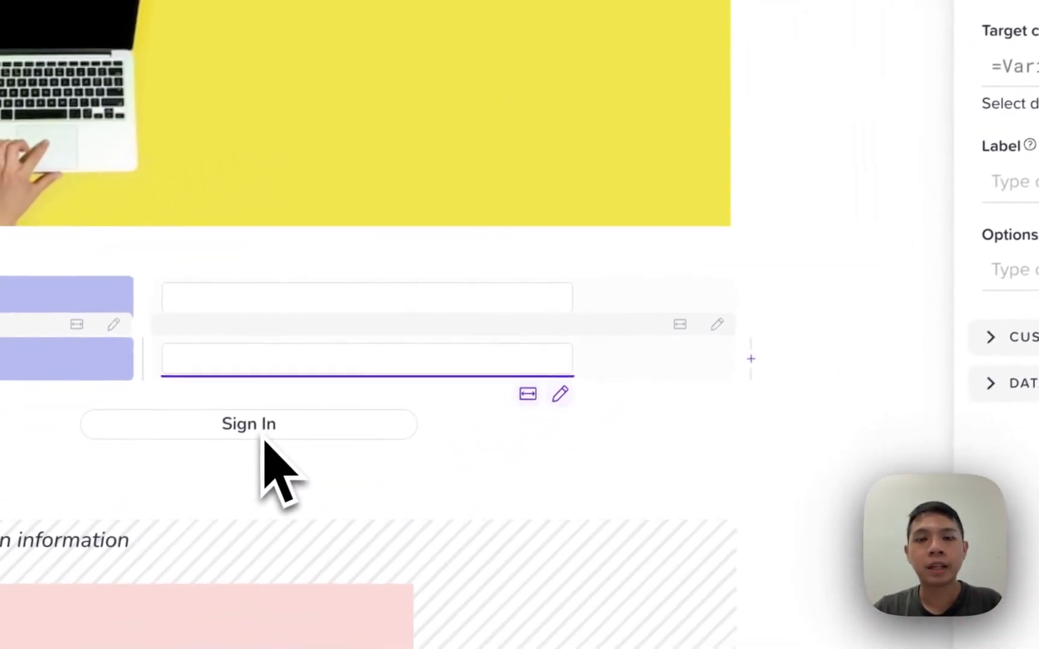
click(269, 429)
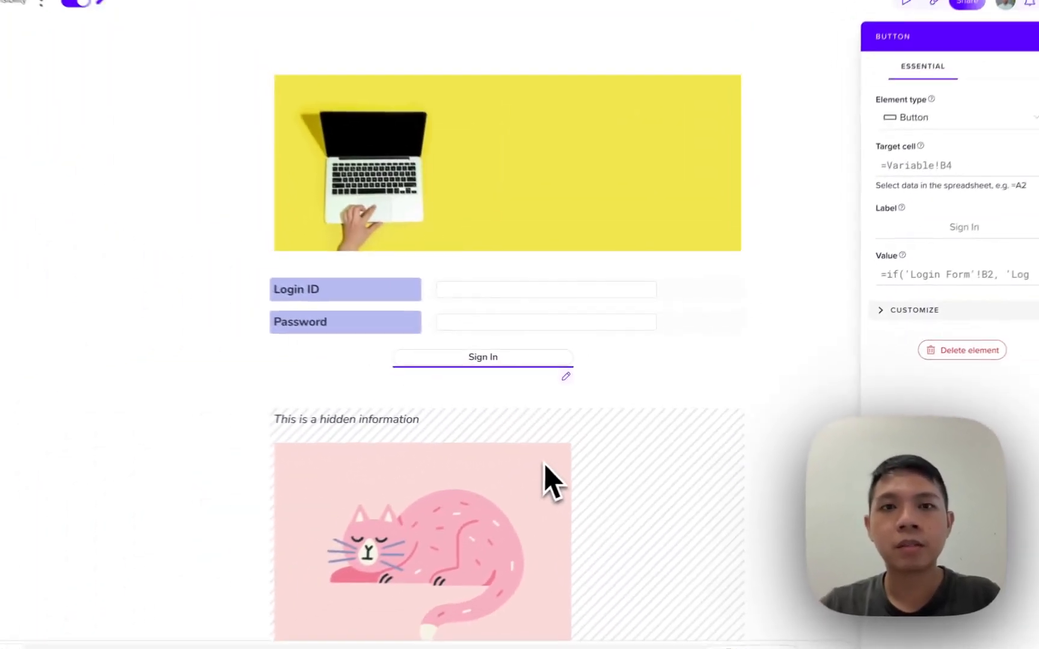
click(598, 454)
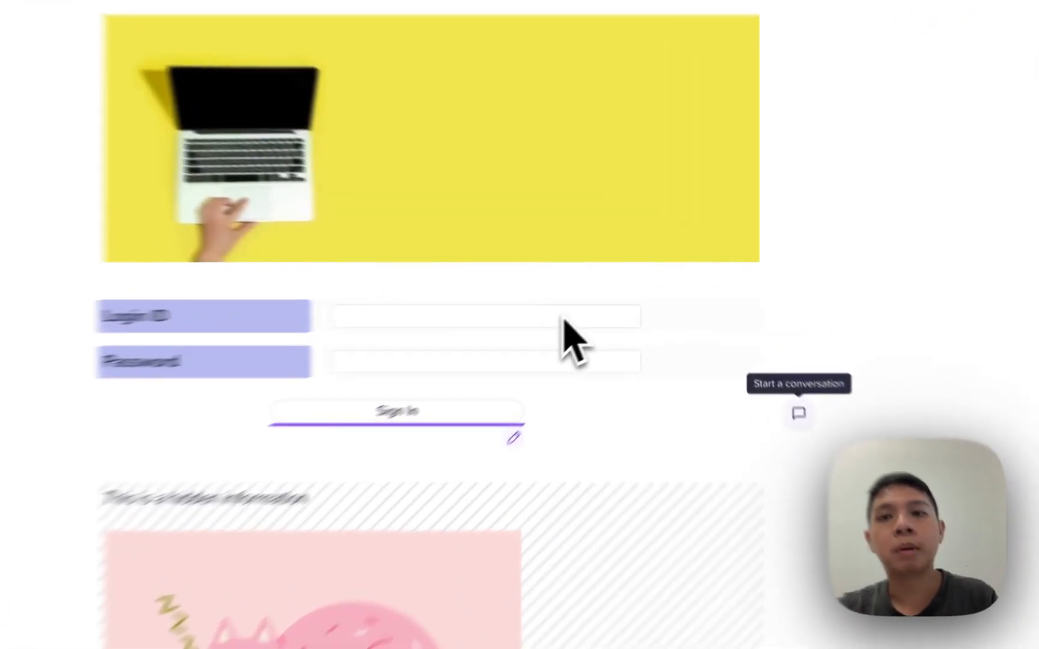
click(608, 298)
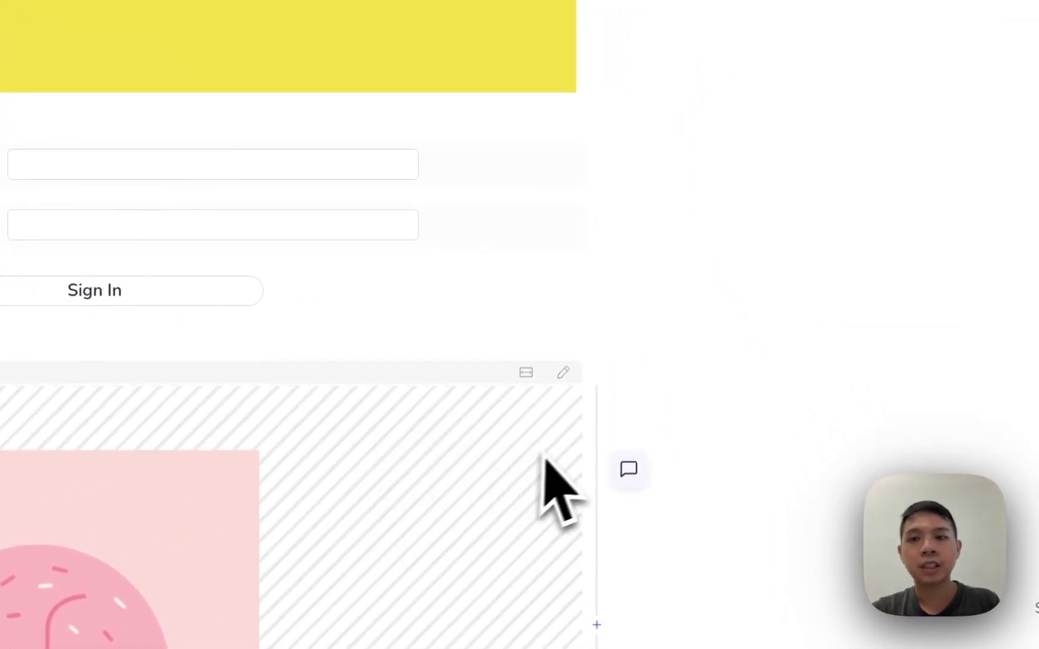
Check the visibility option of the column holding the hidden information, and expand the document's spreadsheet
click(563, 376)
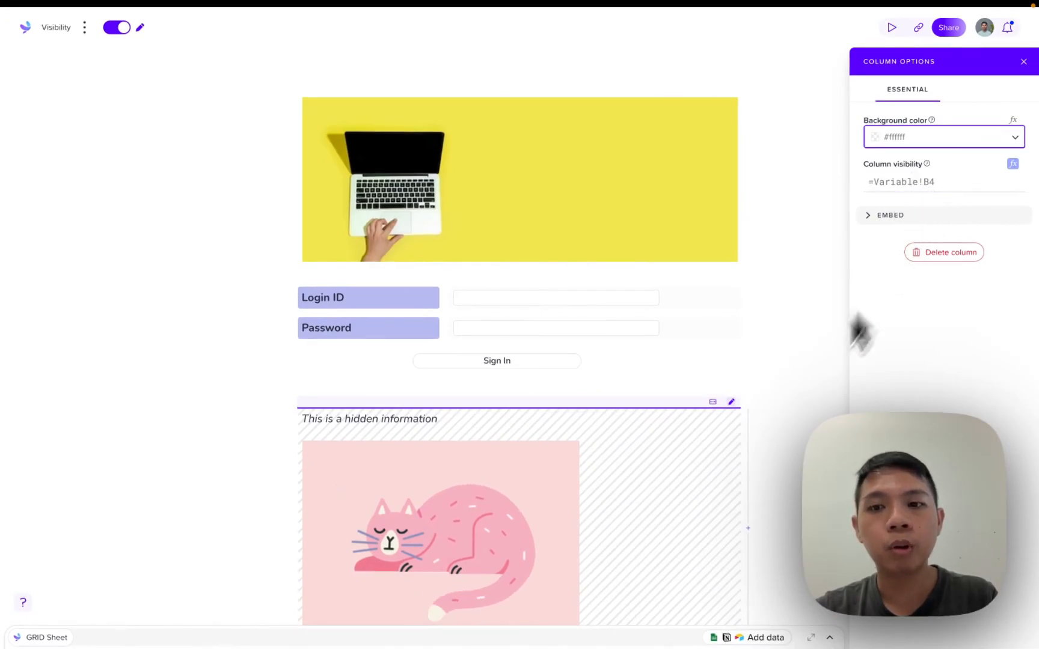
click(829, 638)
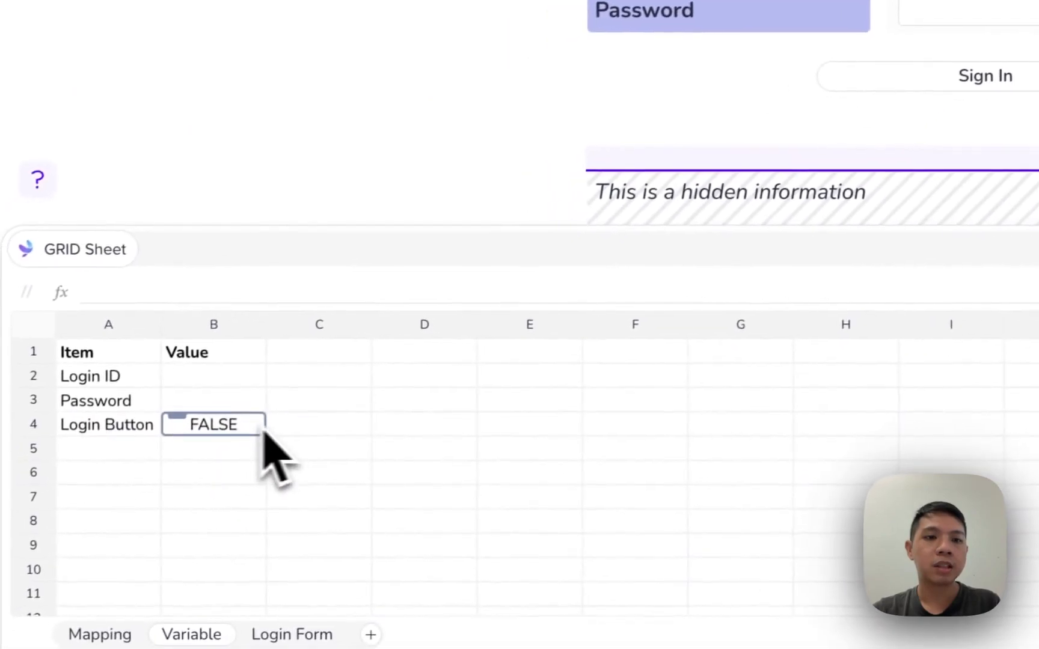
Set the Login Button value in cell B4 of the Variable sheet to TRUE
click(121, 458)
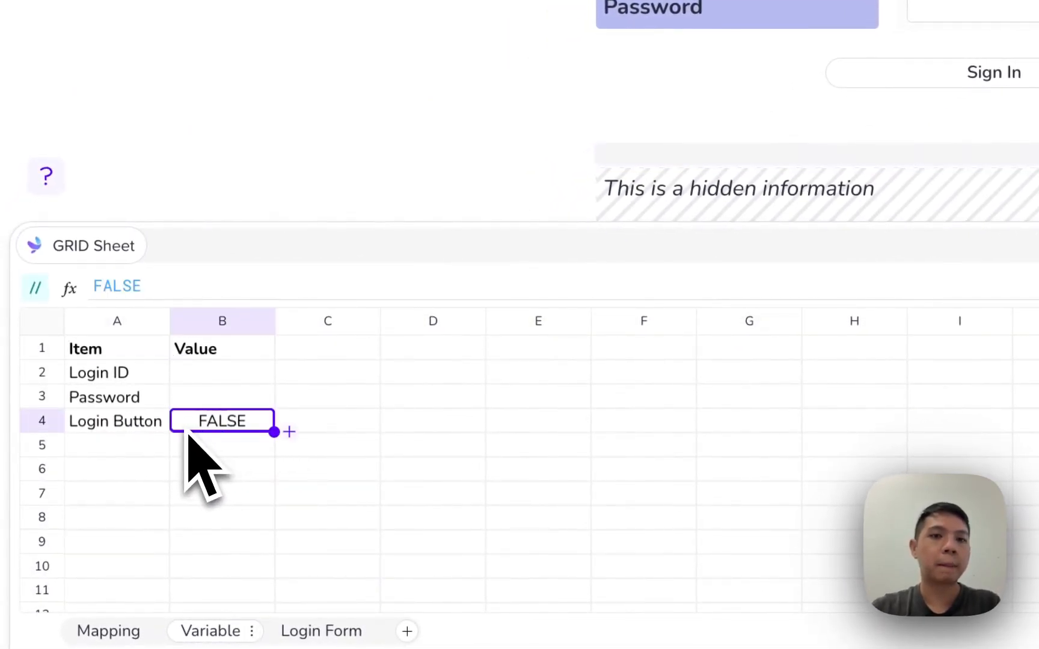
text(TRUE)
key(Return)
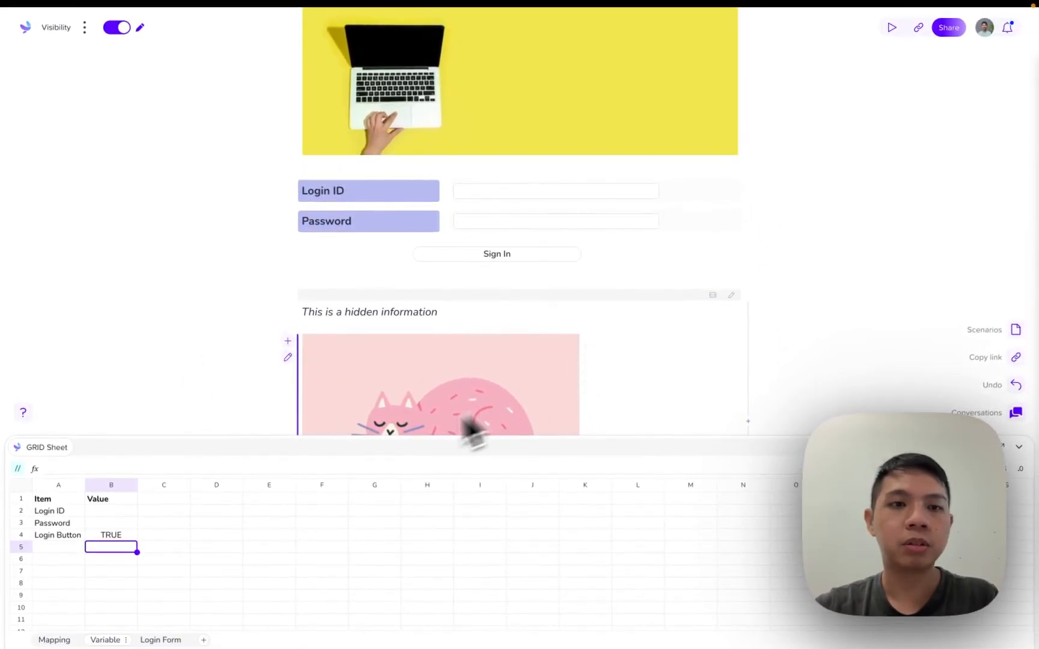
Set the Login Button value in cell B4 of the Variable sheet back to FALSE
click(112, 535)
text(FALSE)
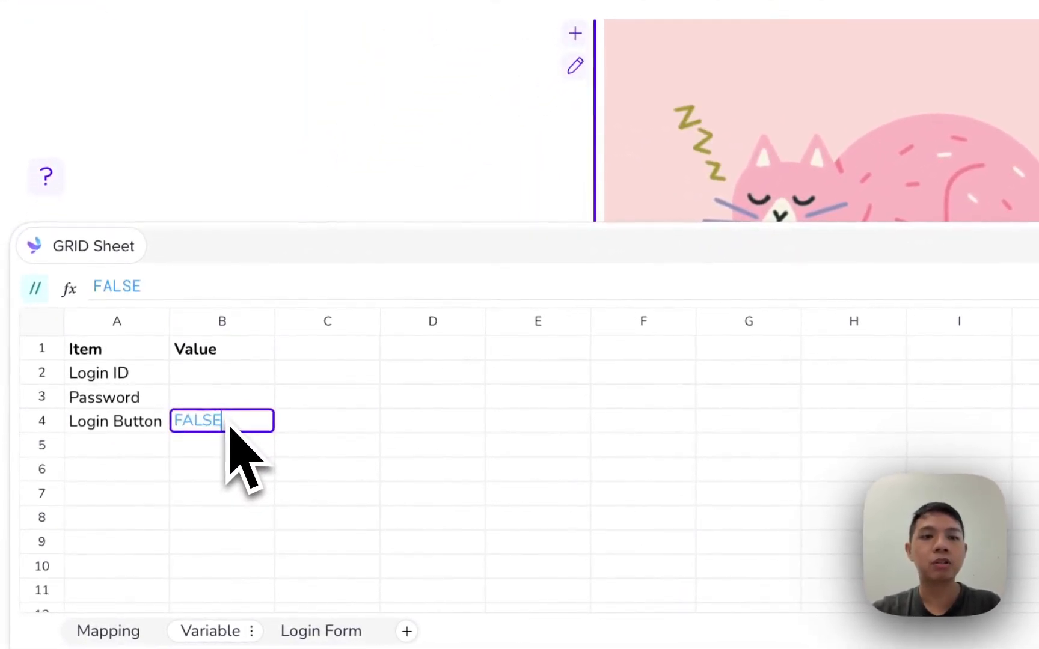
key(Return)
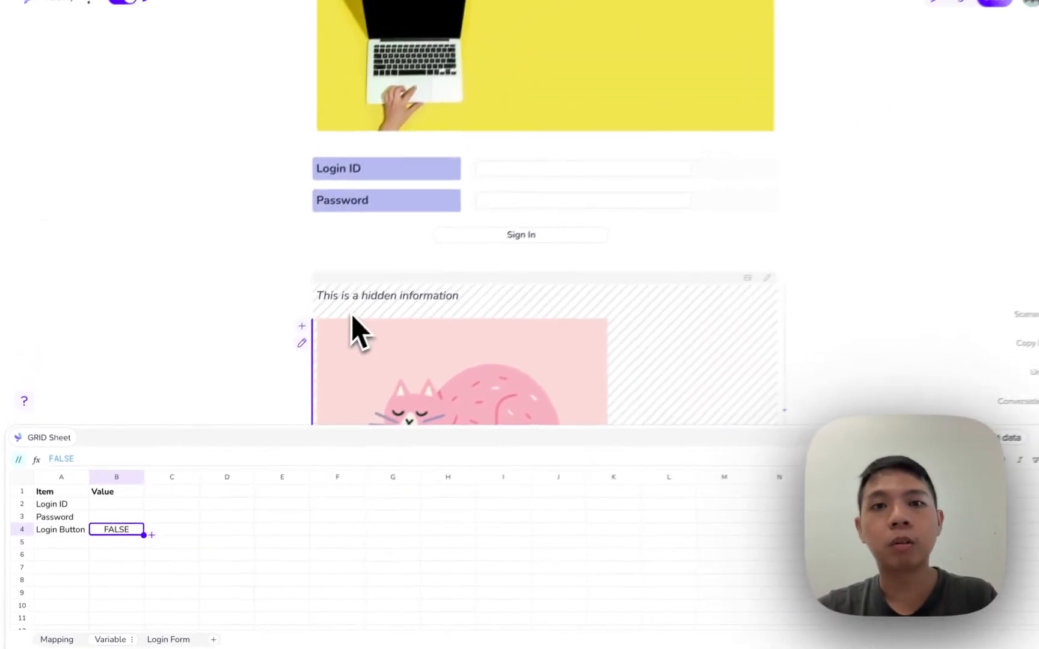
Inspect the stored login ID and password cells in the Mapping sheet
scroll(352, 315, up, 2)
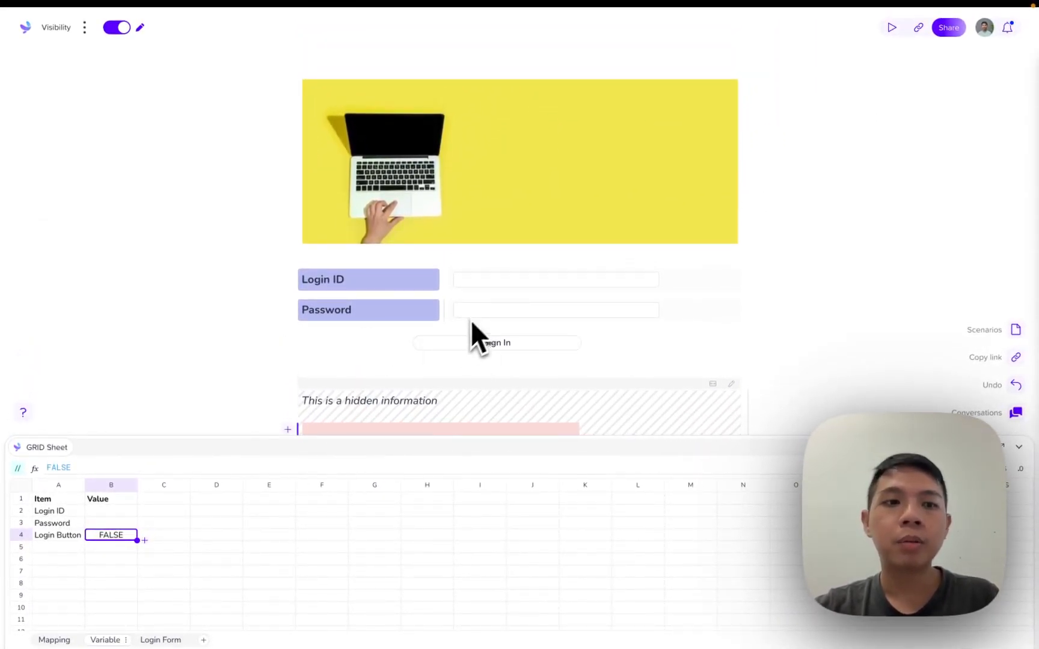
click(55, 640)
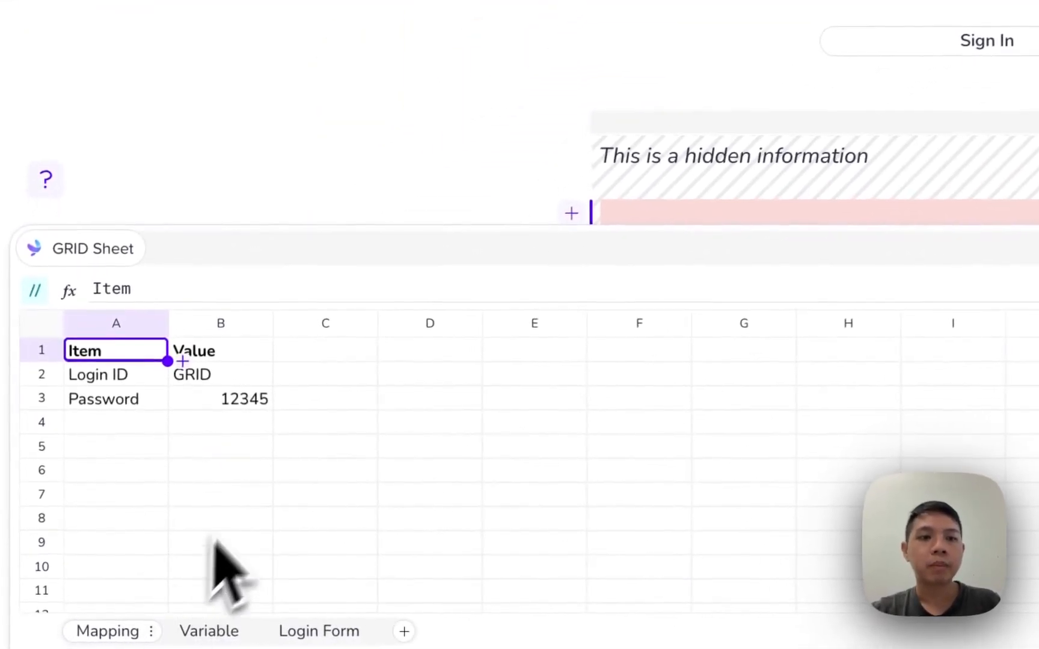
click(260, 377)
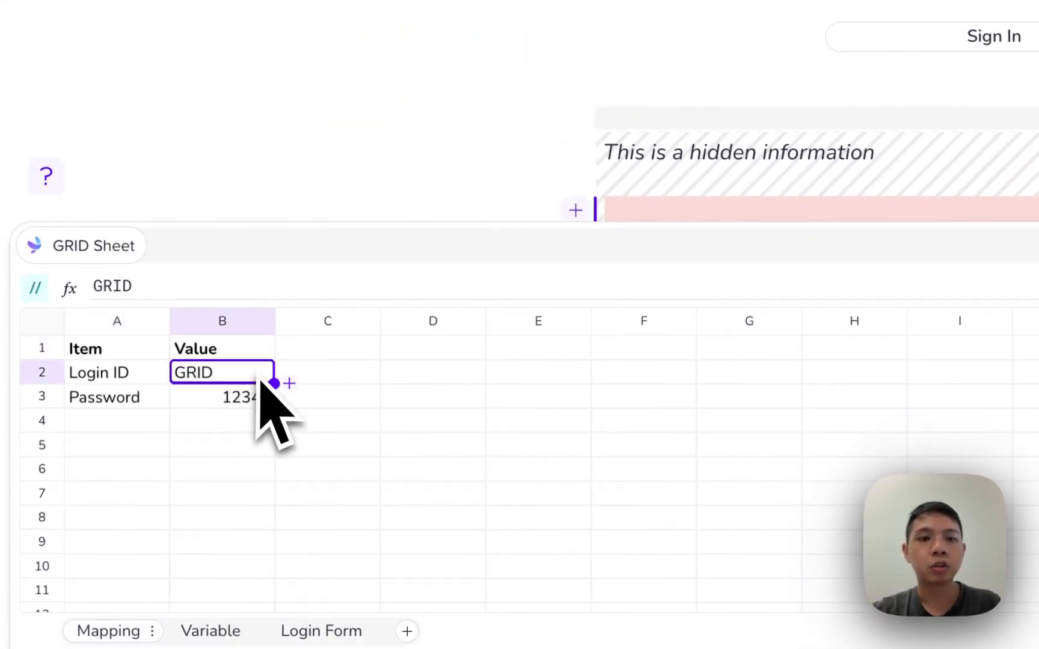
click(149, 403)
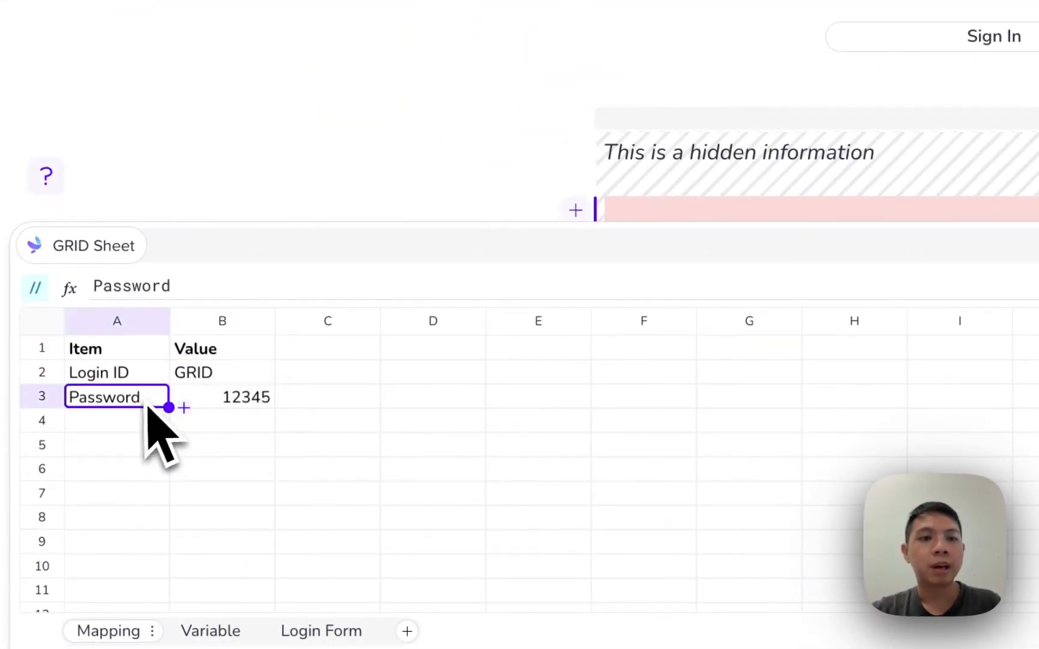
click(221, 404)
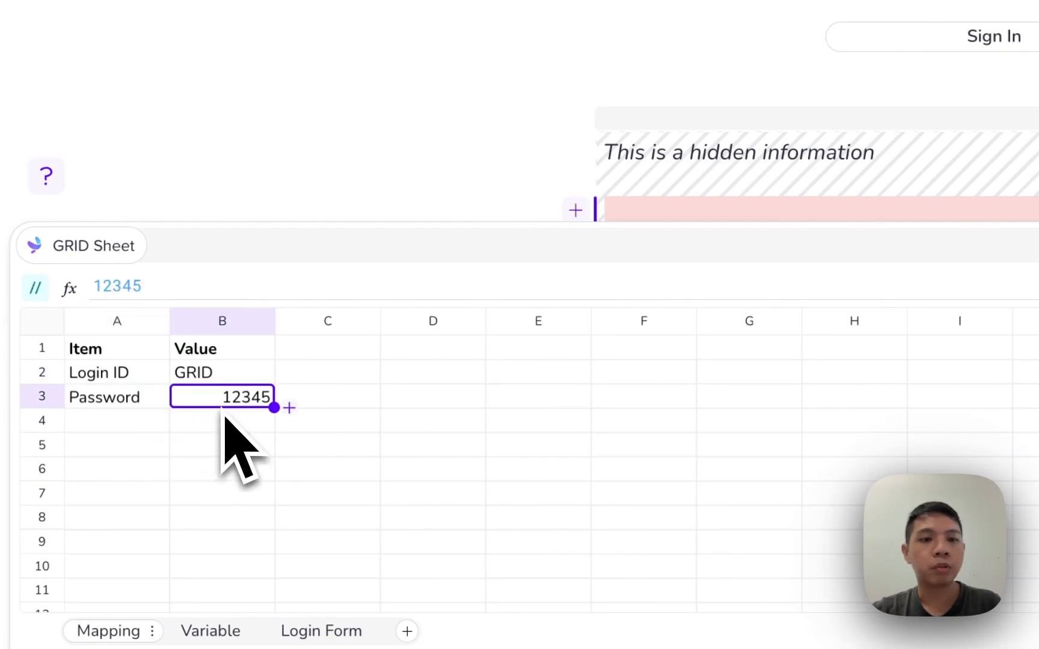
With the Variable sheet displayed, enter GRIDoaodaosdos as the form's login ID and fill in the password
click(207, 630)
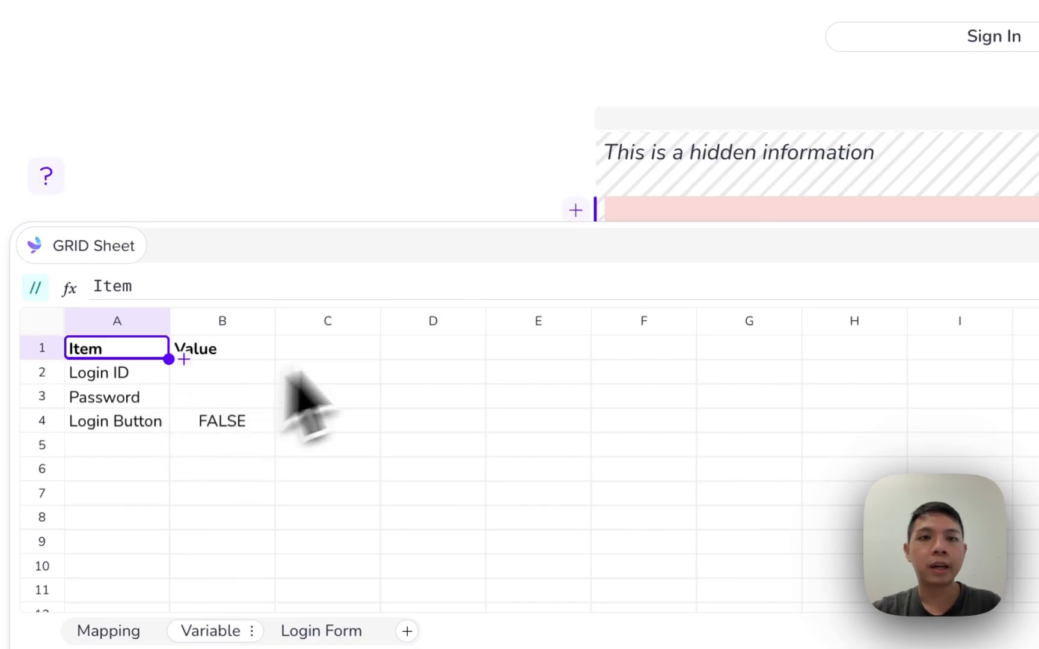
click(732, 199)
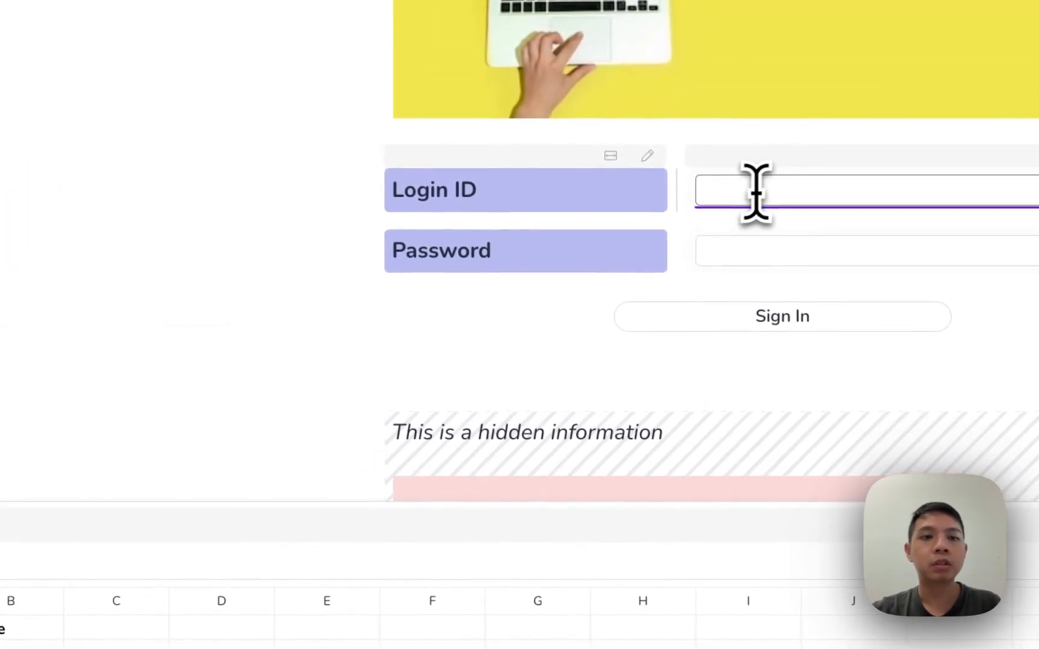
text(GRID)
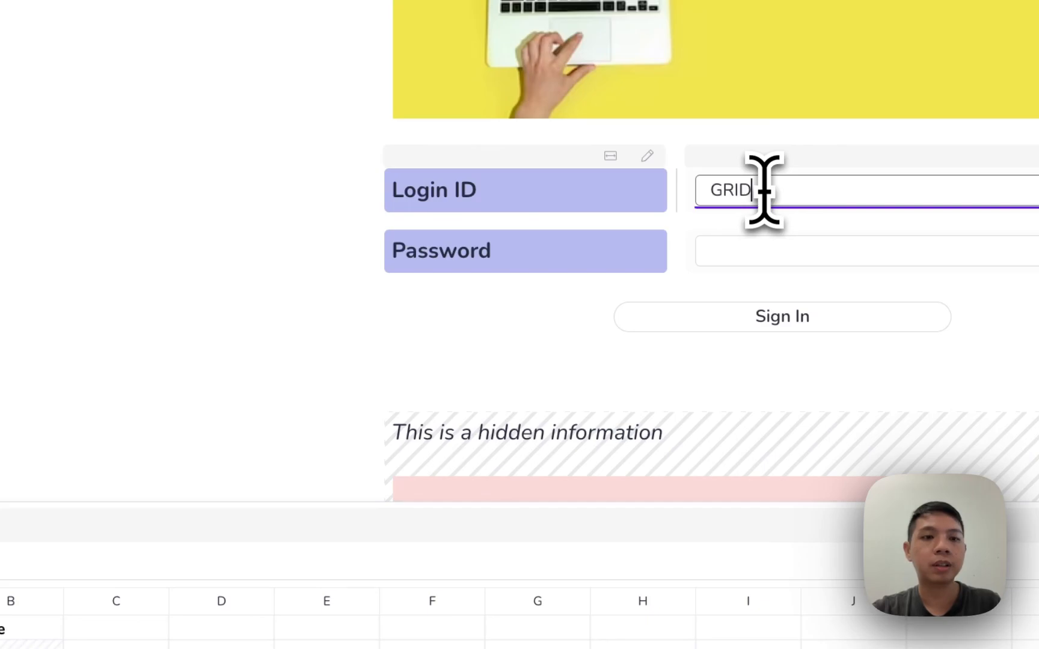
text(oaodaosdos)
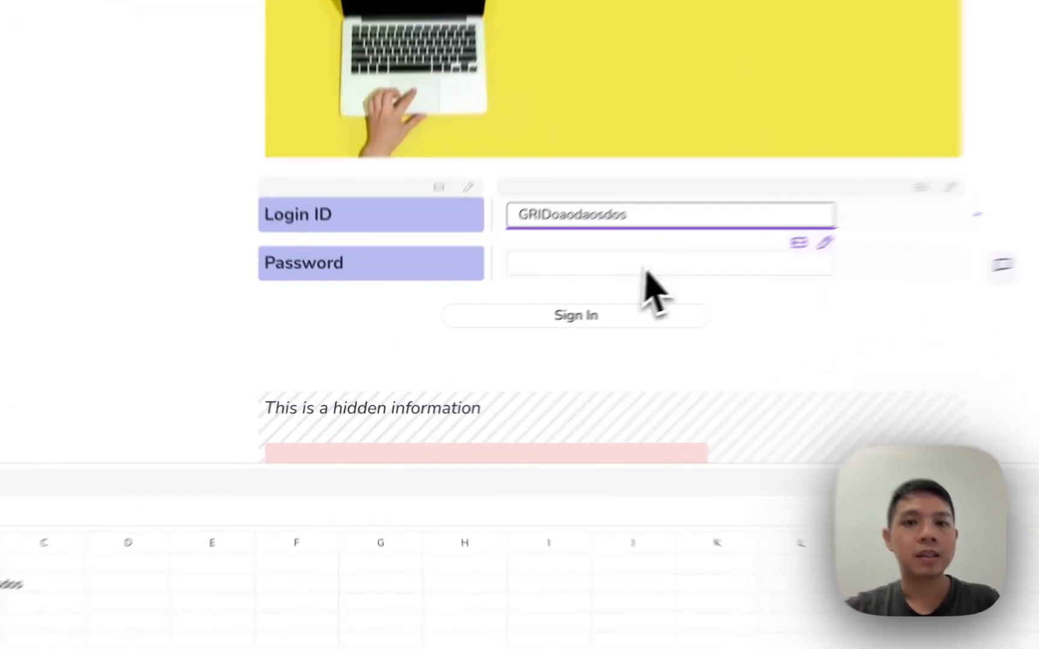
click(532, 312)
text(12345)
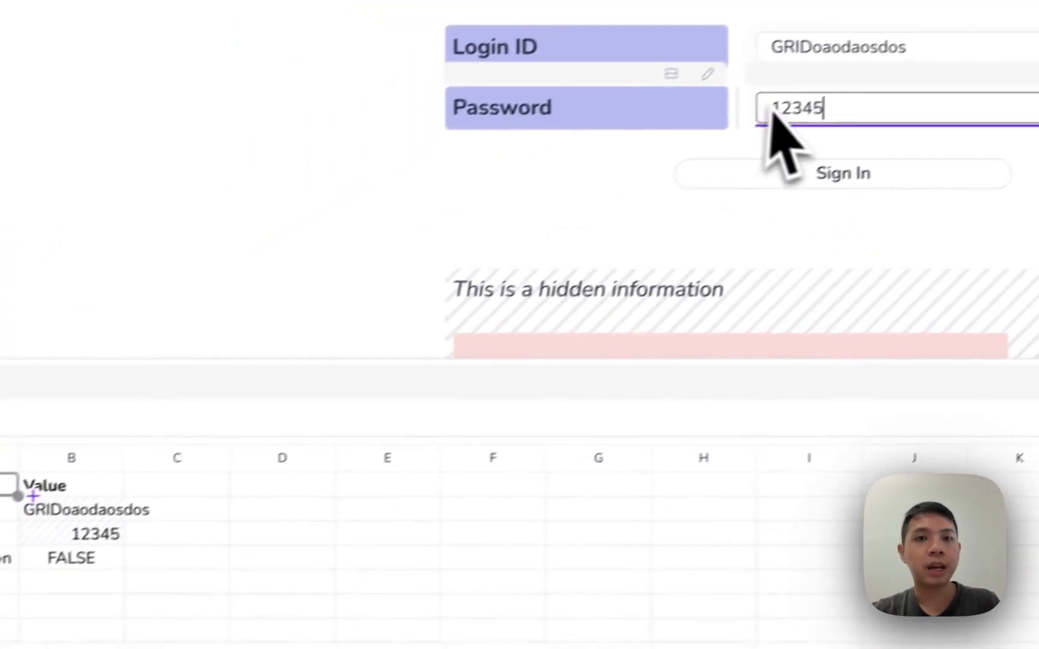
click(249, 532)
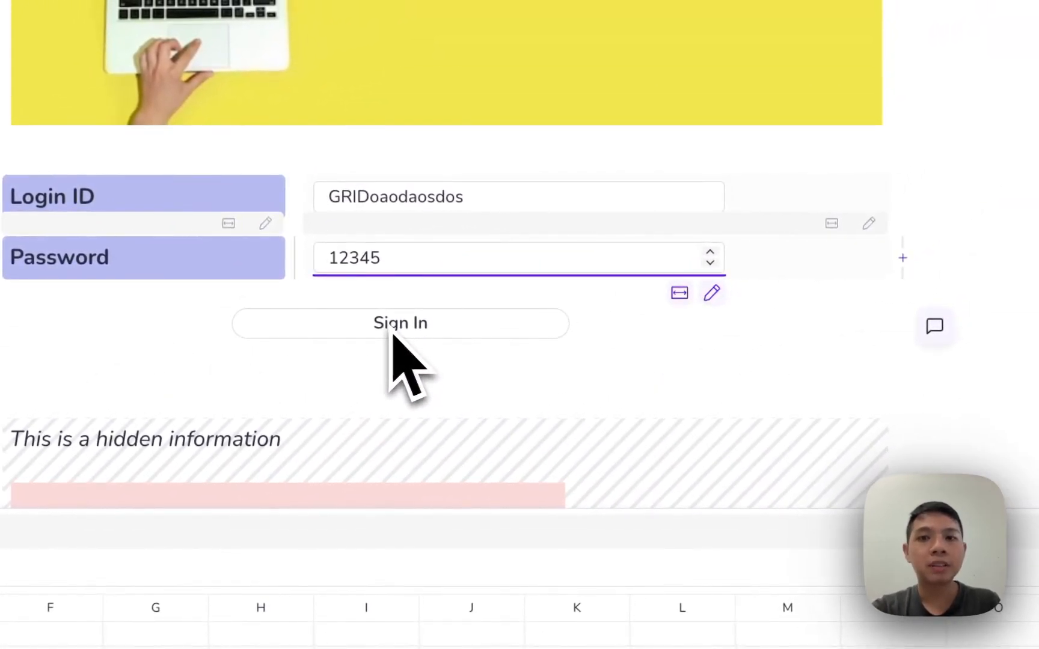
Open the Sign In button's element settings to examine its target cell and value formula
click(508, 334)
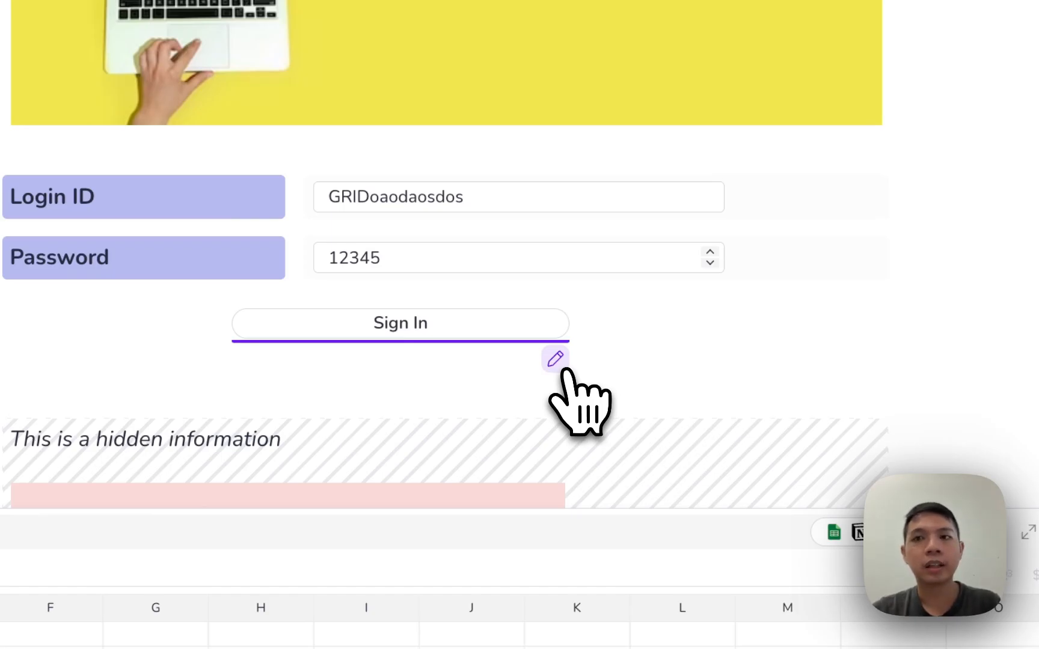
click(555, 361)
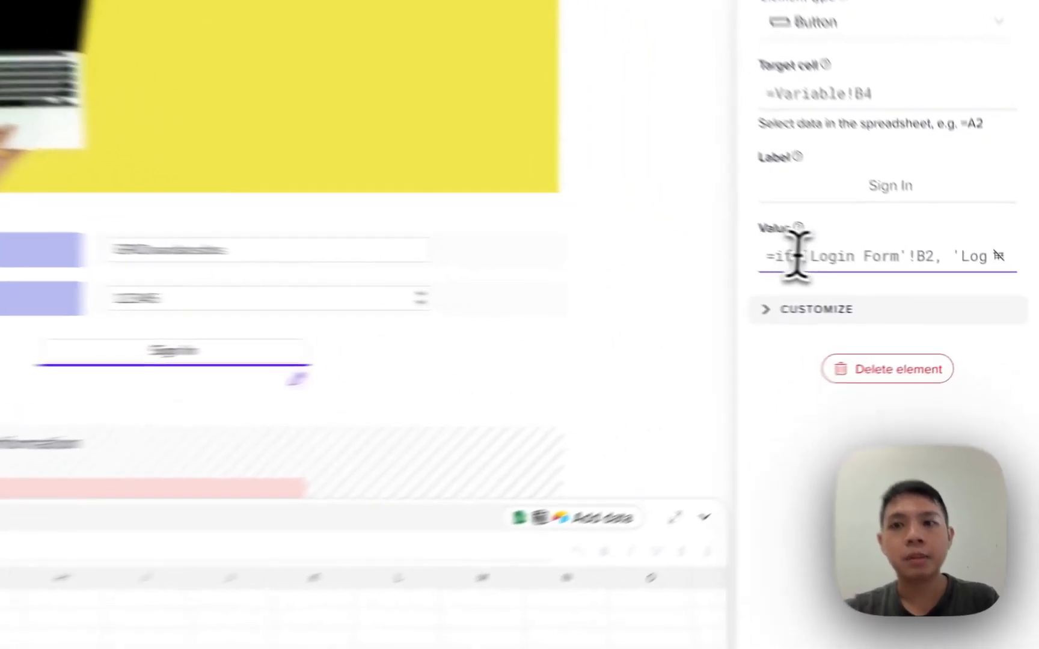
Copy the Sign In button's value formula into cell D4 of the Login Form sheet and move it to cell D2 of the Variable sheet
click(879, 283)
key(ctrl+a)
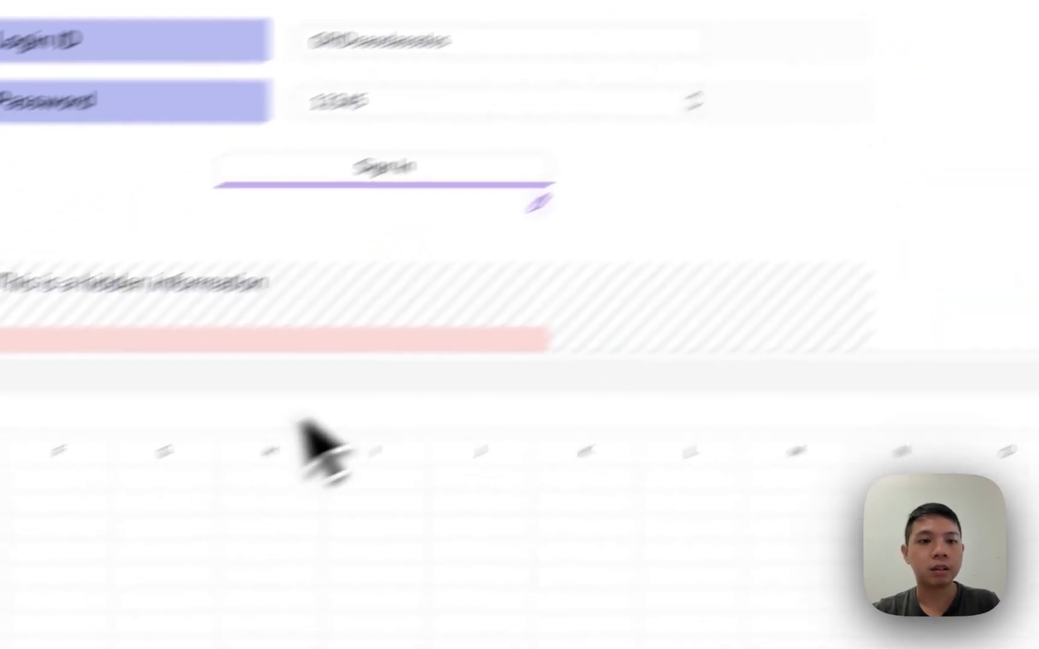
click(531, 378)
click(455, 442)
click(464, 424)
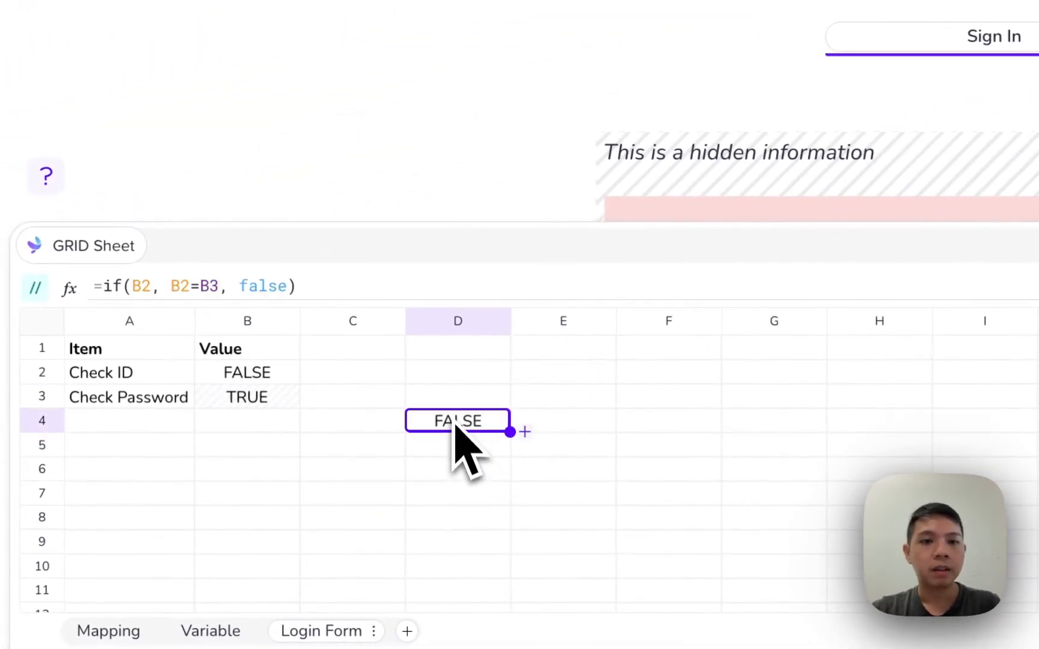
click(193, 632)
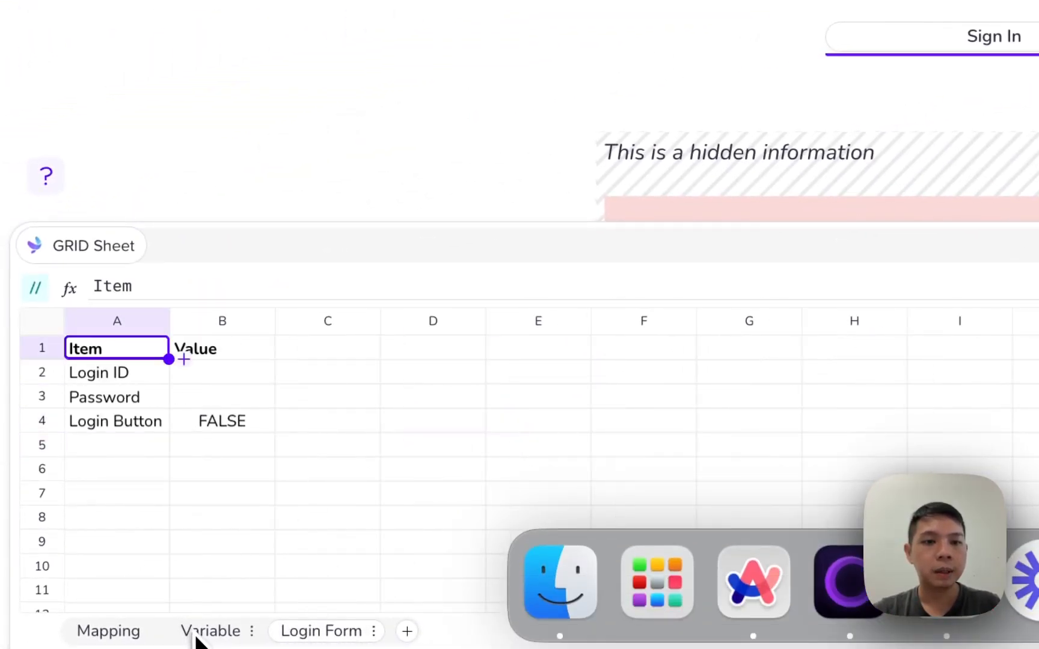
click(400, 378)
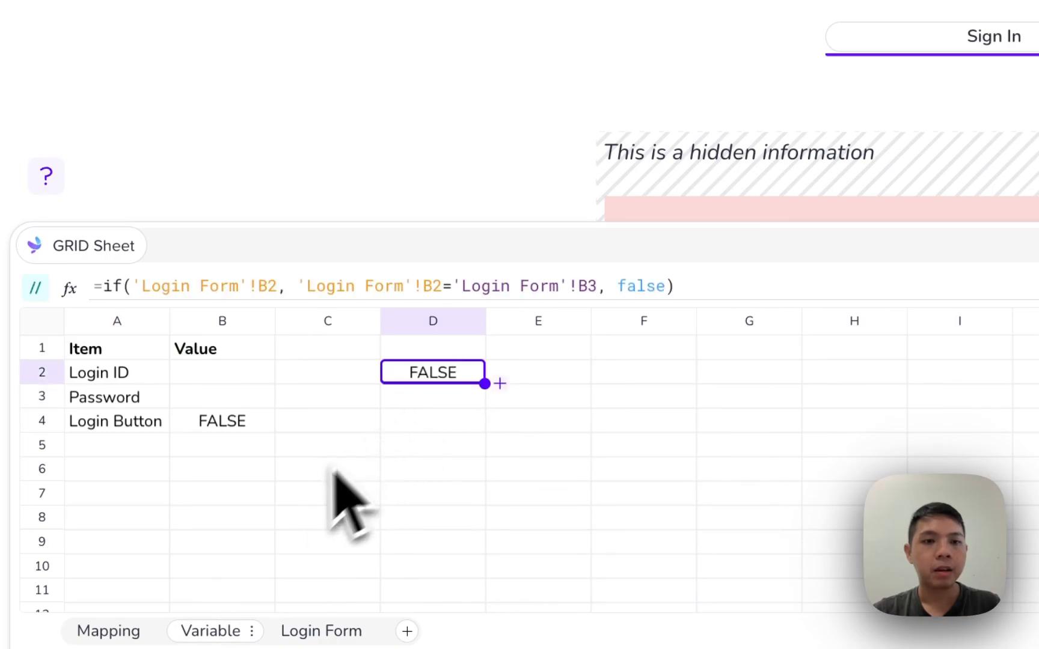
With the Login Form sheet displayed, enter GRID as the form's login ID and fill in the password
click(318, 631)
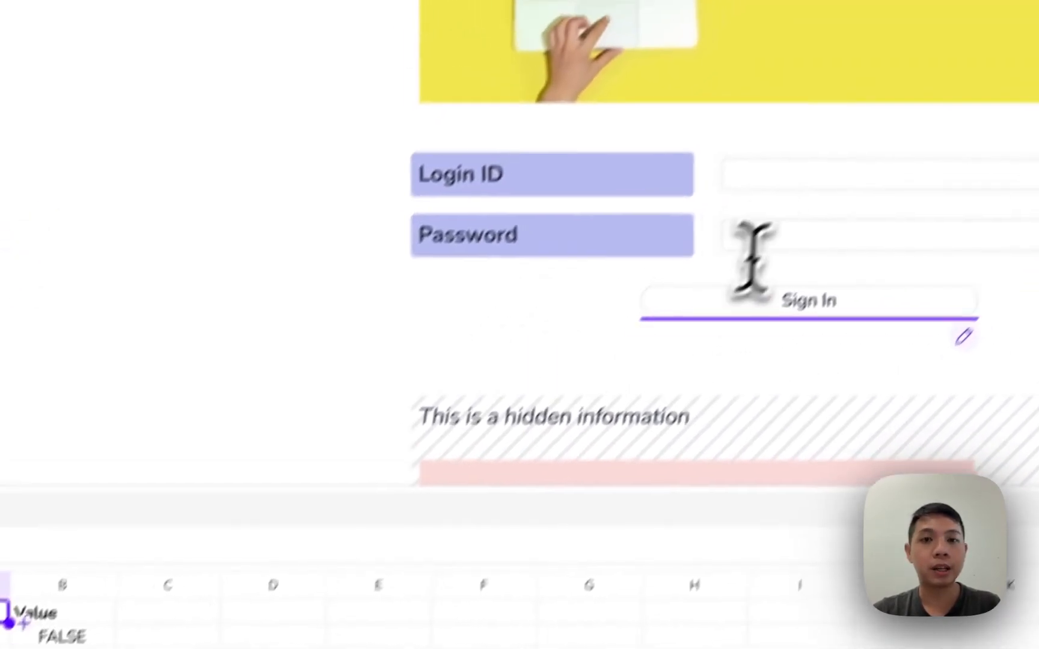
click(756, 223)
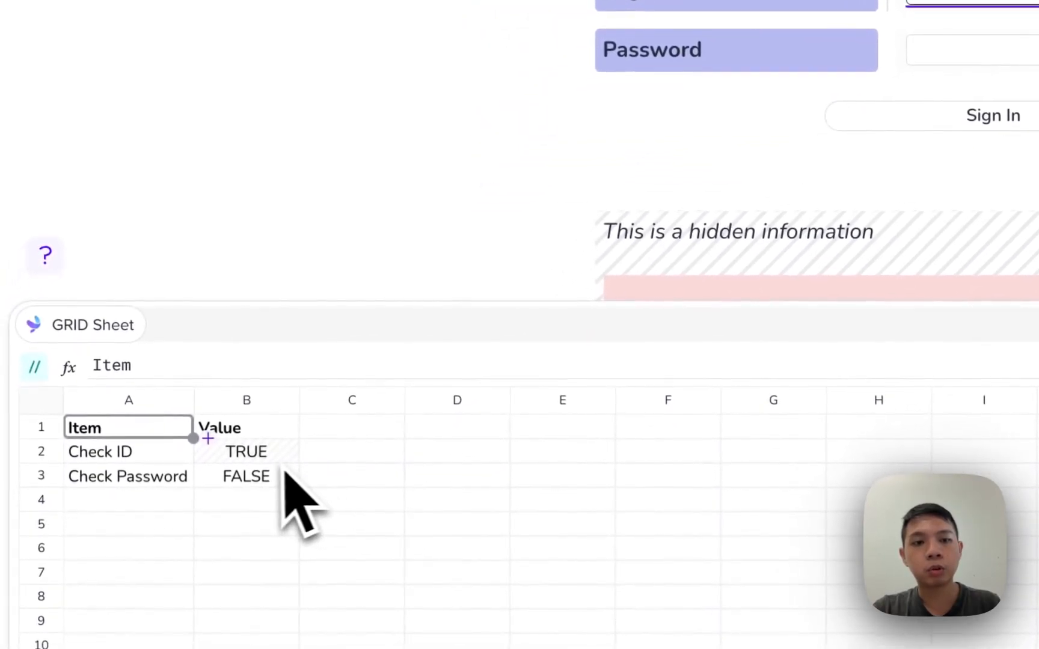
click(933, 50)
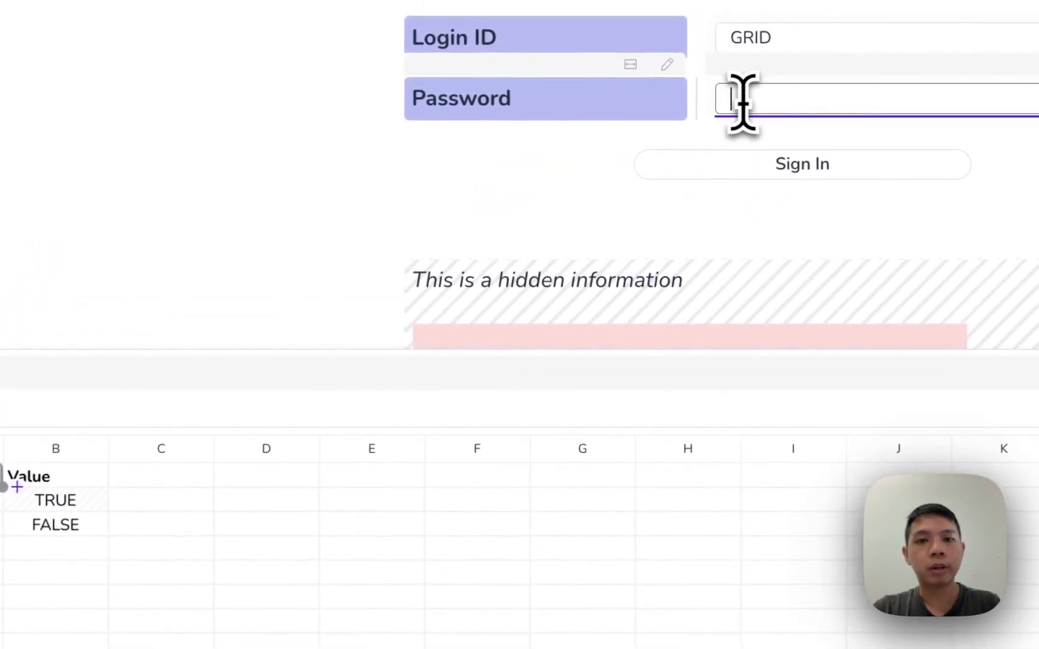
text(12345)
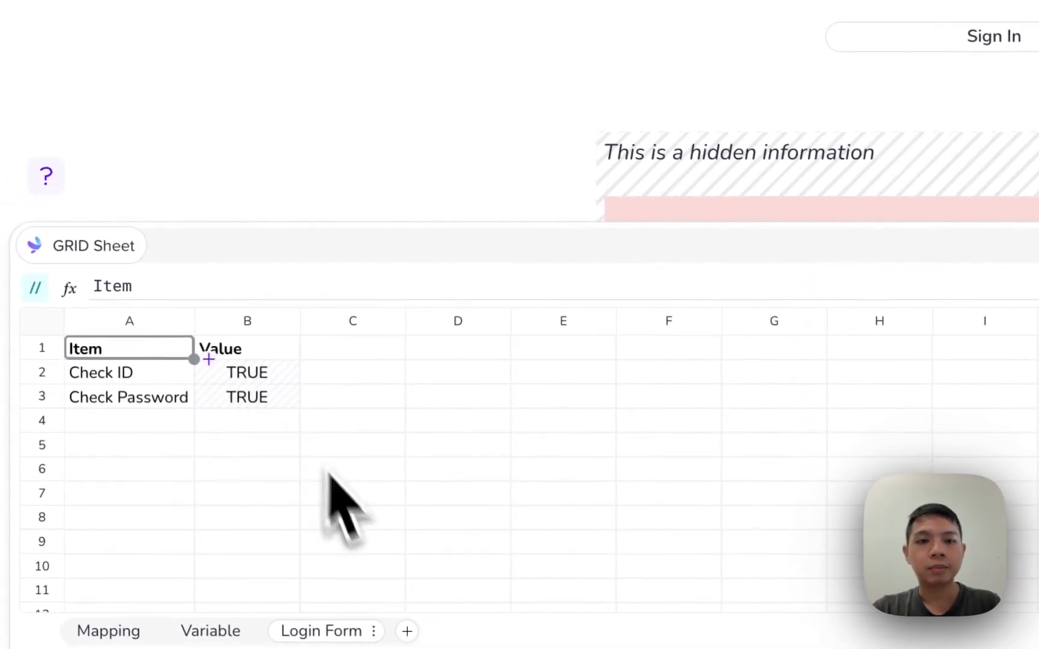
Check the copied formula in cell D2 of the Variable sheet and submit the login form
click(208, 630)
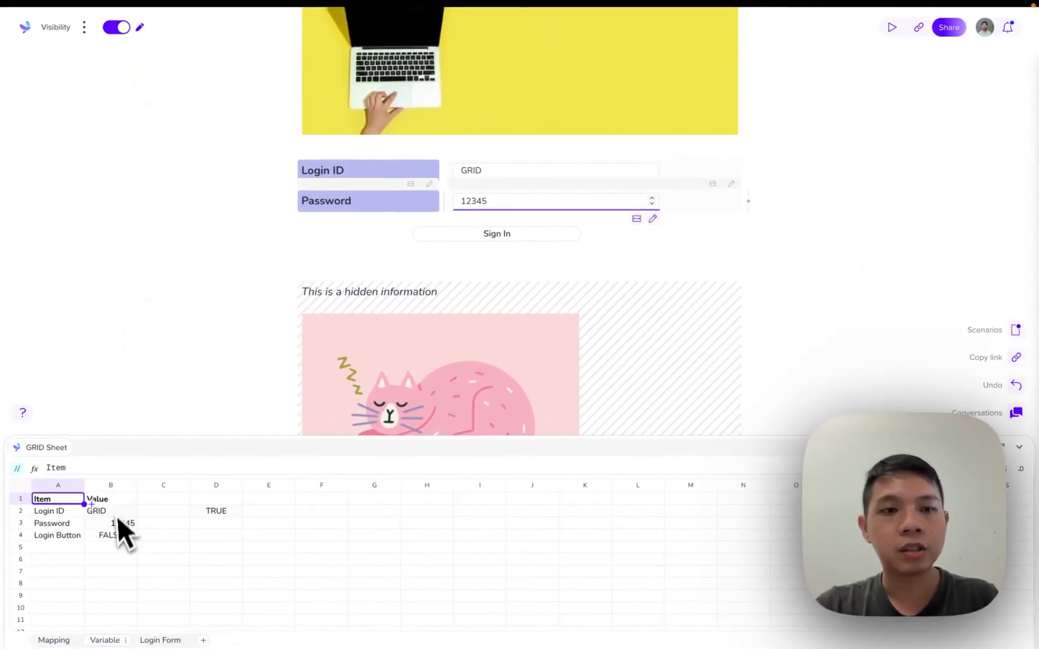
click(220, 514)
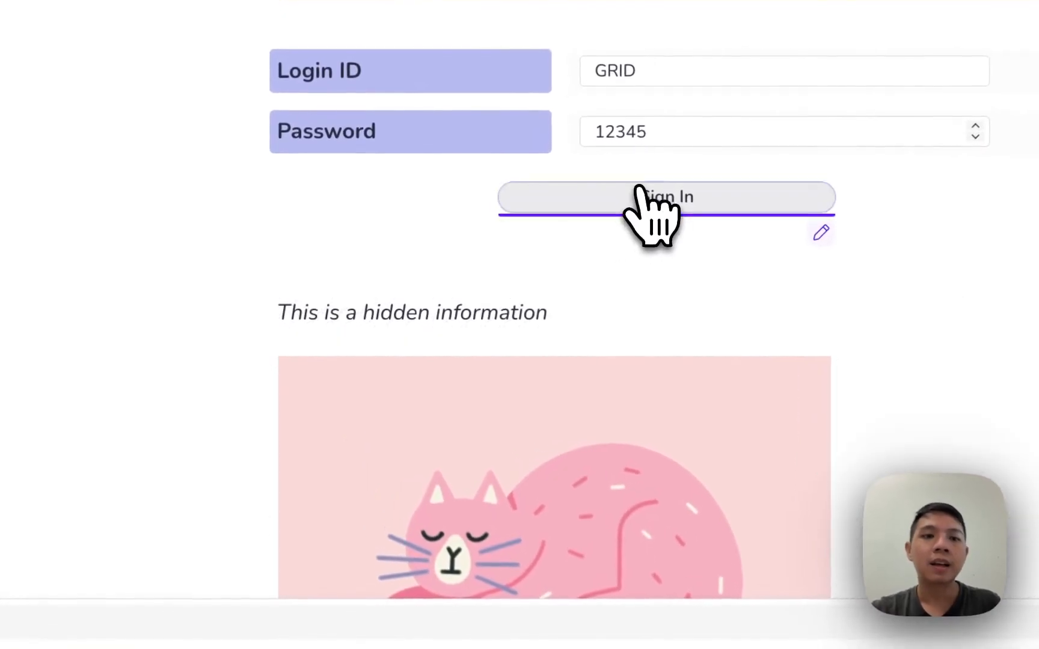
click(641, 199)
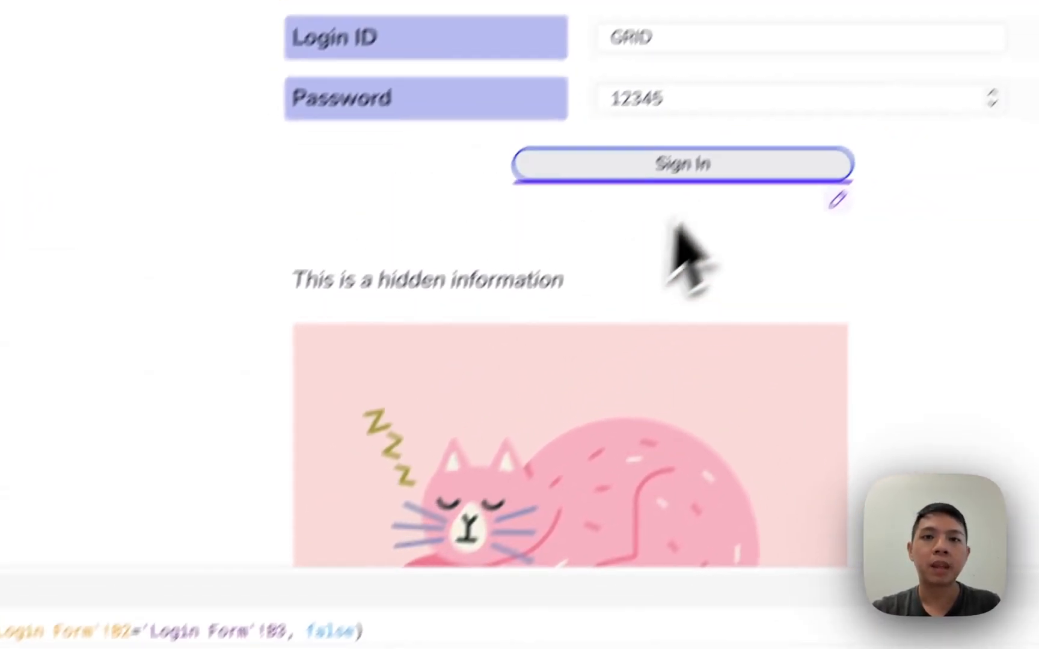
Delete the last three digits of the form's password and submit the login form again
triple_click(644, 162)
click(639, 155)
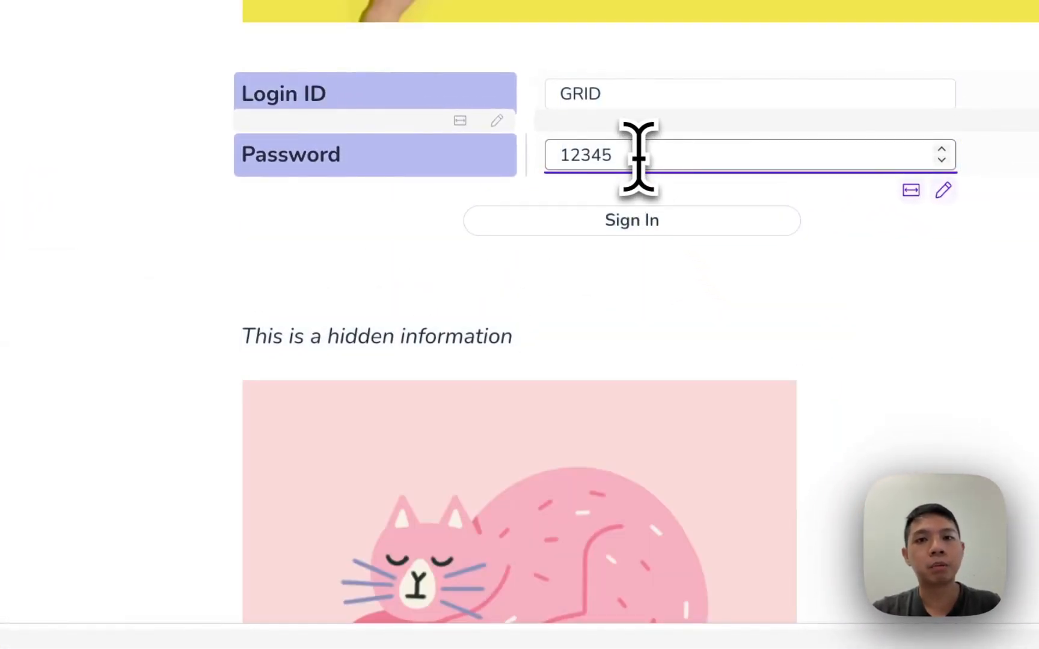
click(620, 149)
key(BackSpace)
key(BackSpace)
key(BackSpace)
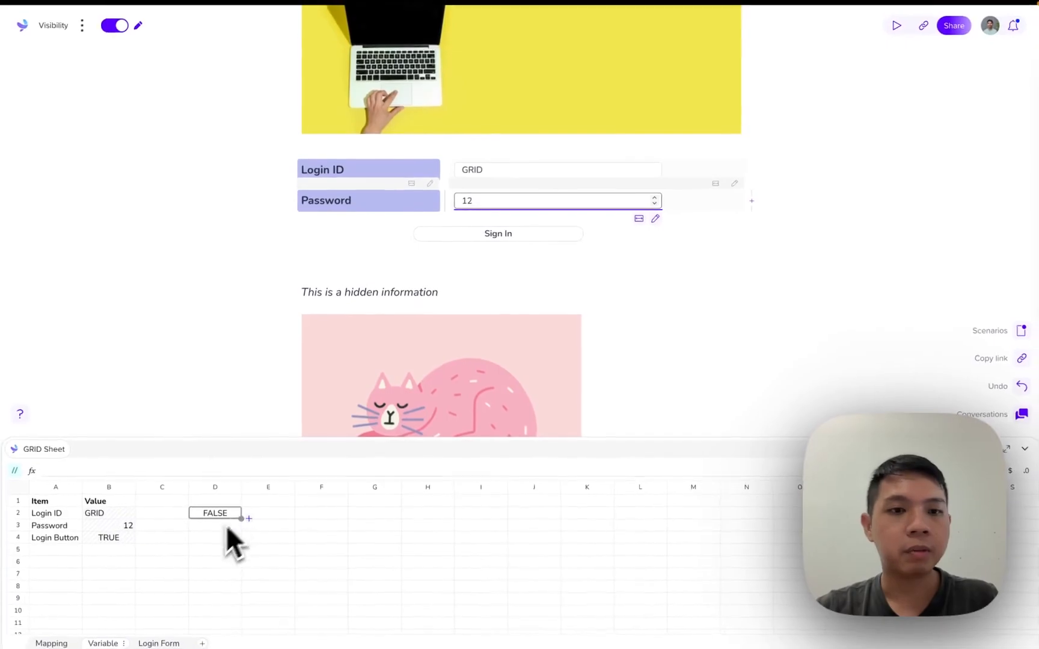
click(503, 235)
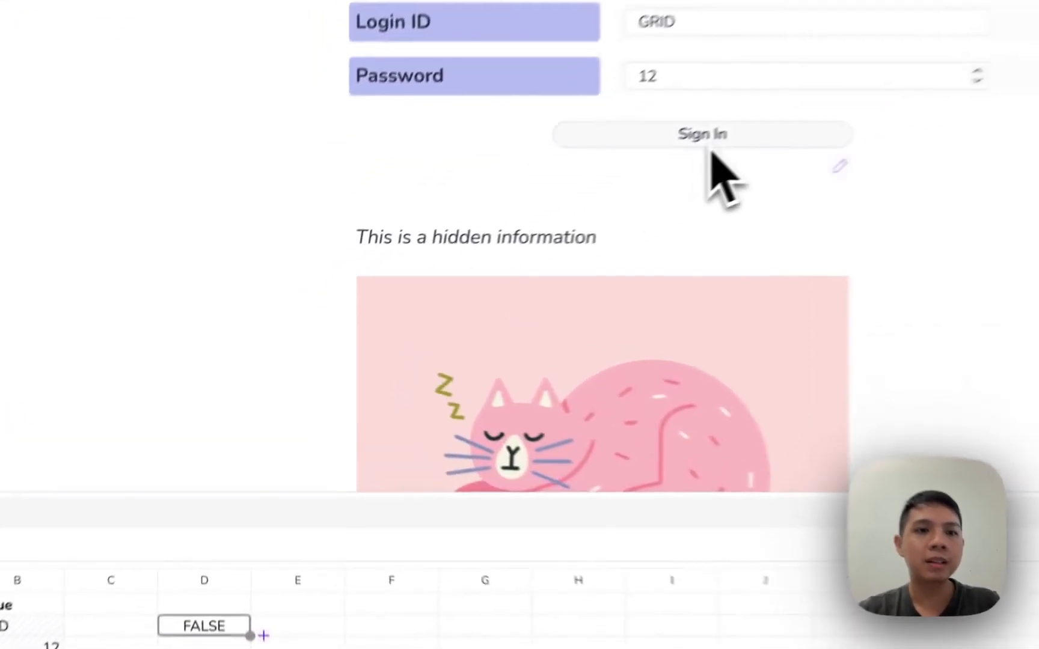
click(707, 139)
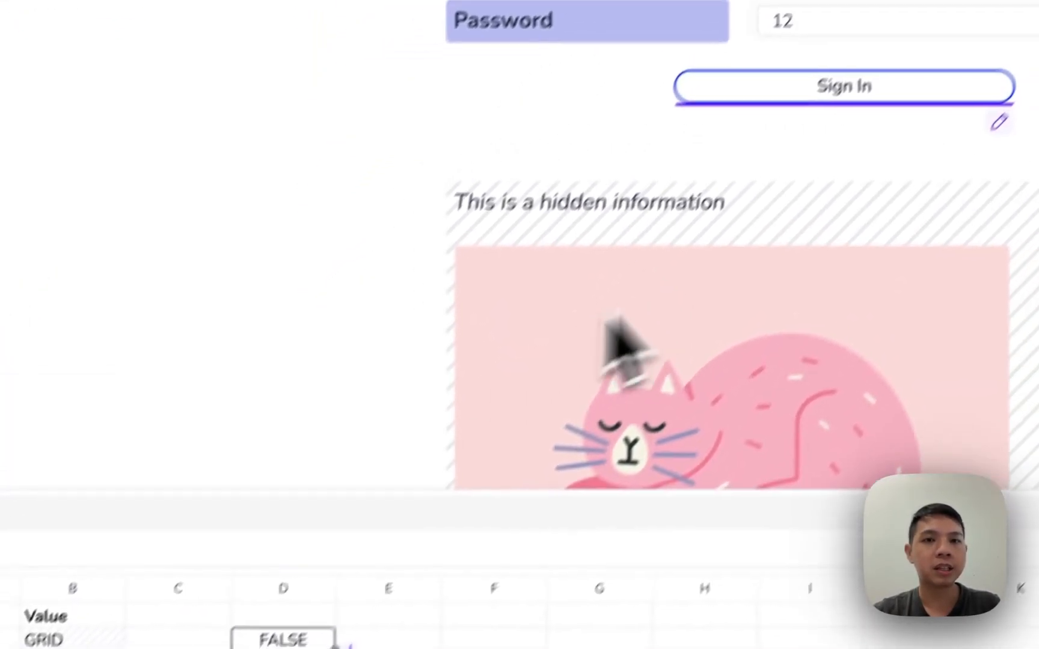